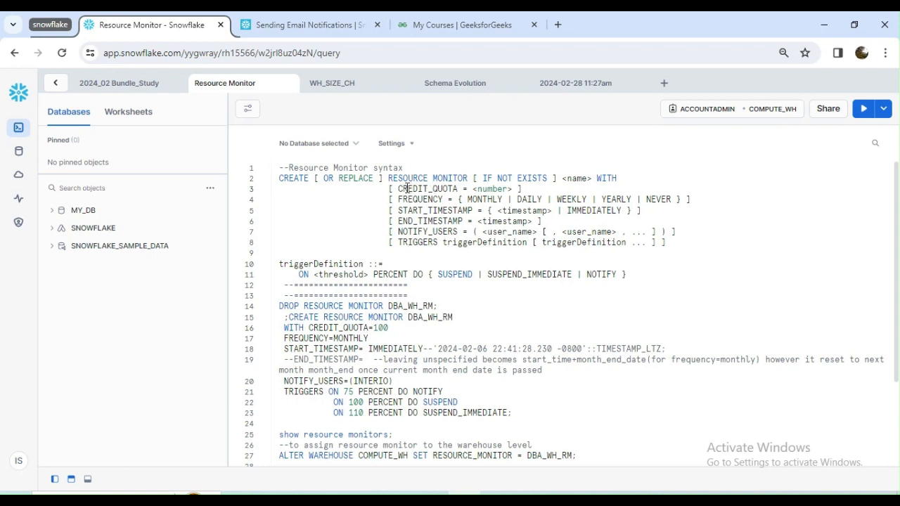
- Examine the name, CREDIT_QUOTA and FREQUENCY parameters in the CREATE RESOURCE MONITOR syntax
left_click_drag(397, 189, 455, 191)
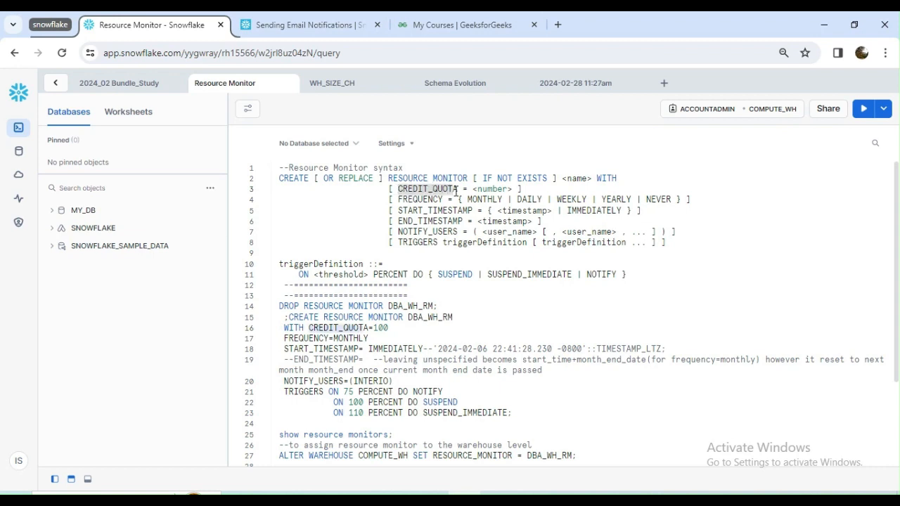
left_click(438, 189)
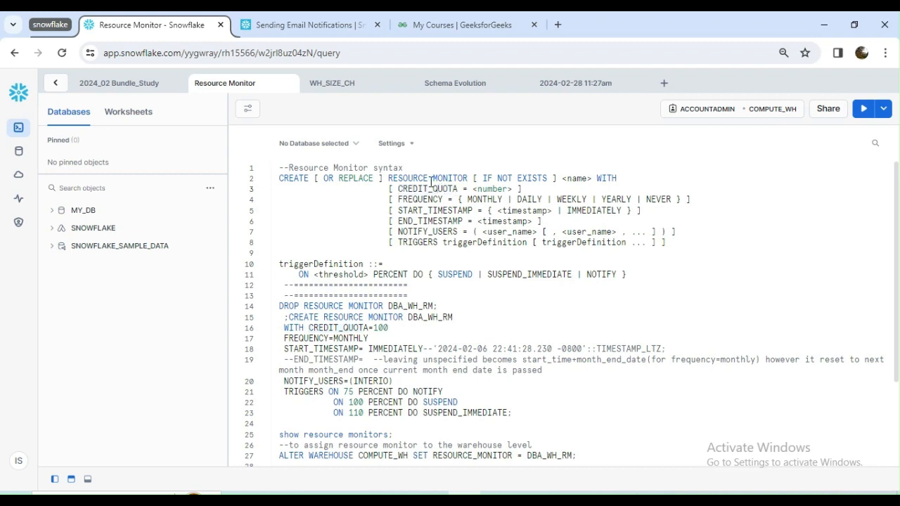
double_click(577, 178)
left_click(605, 178)
double_click(442, 190)
double_click(425, 199)
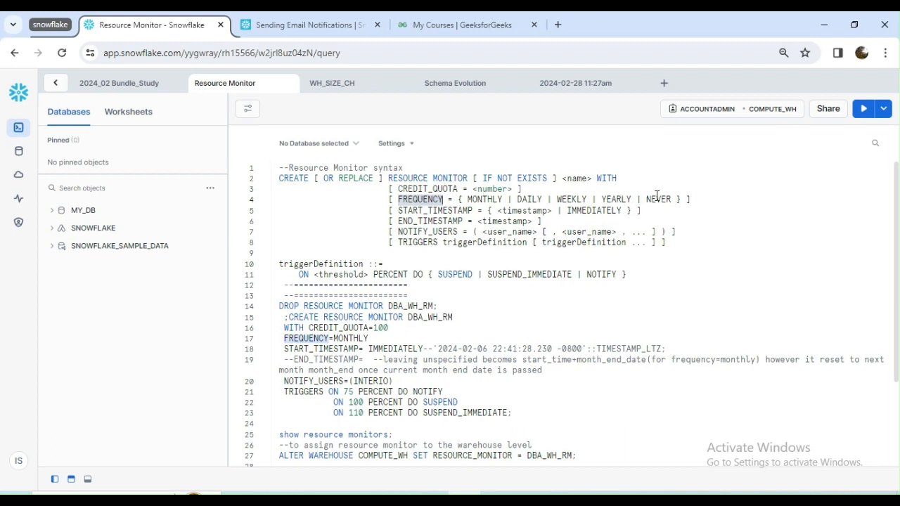
double_click(492, 188)
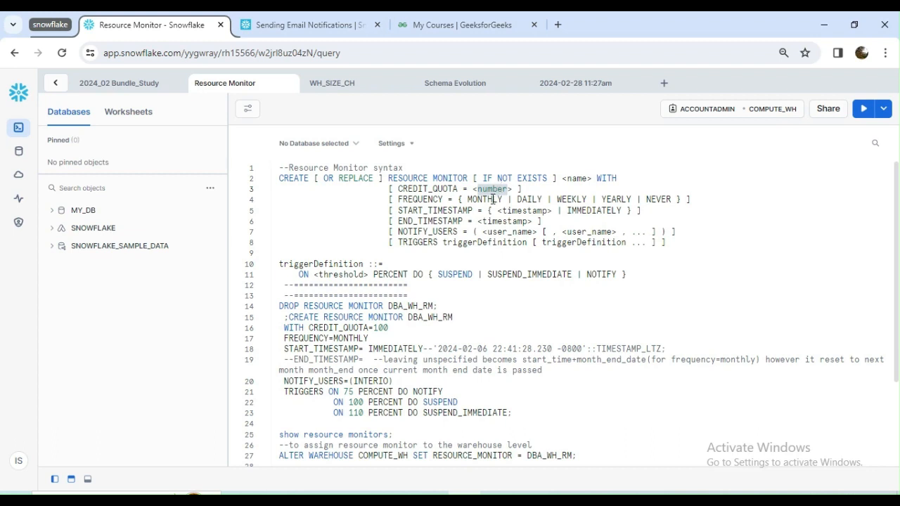
- Examine the START_TIMESTAMP and END_TIMESTAMP parameters and their timestamp arguments in the resource monitor syntax
double_click(450, 211)
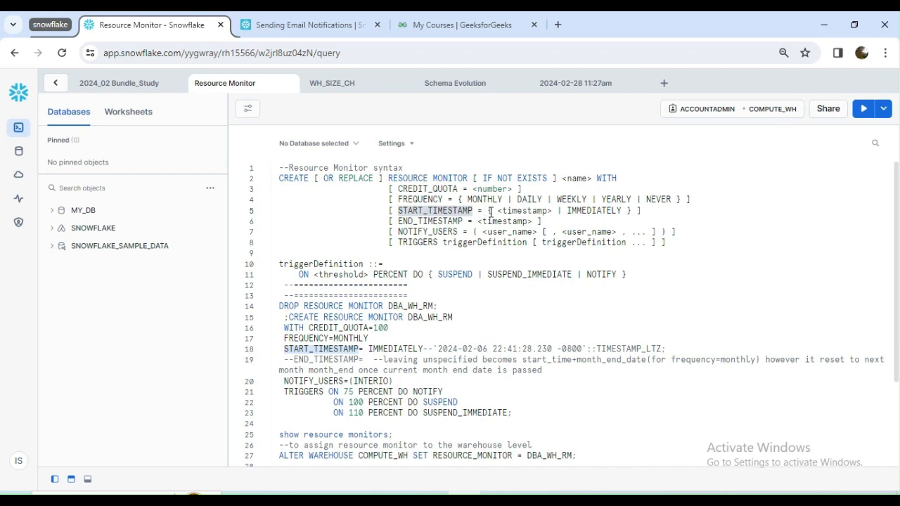
double_click(536, 210)
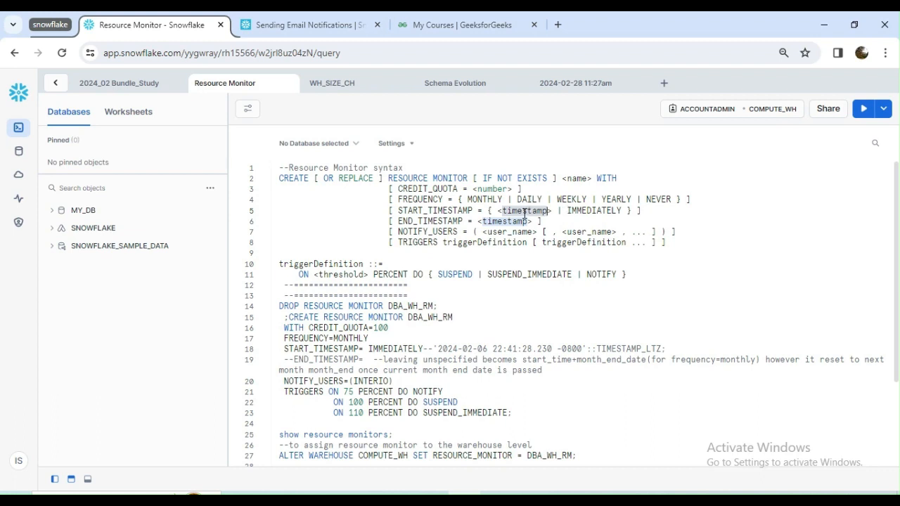
double_click(441, 210)
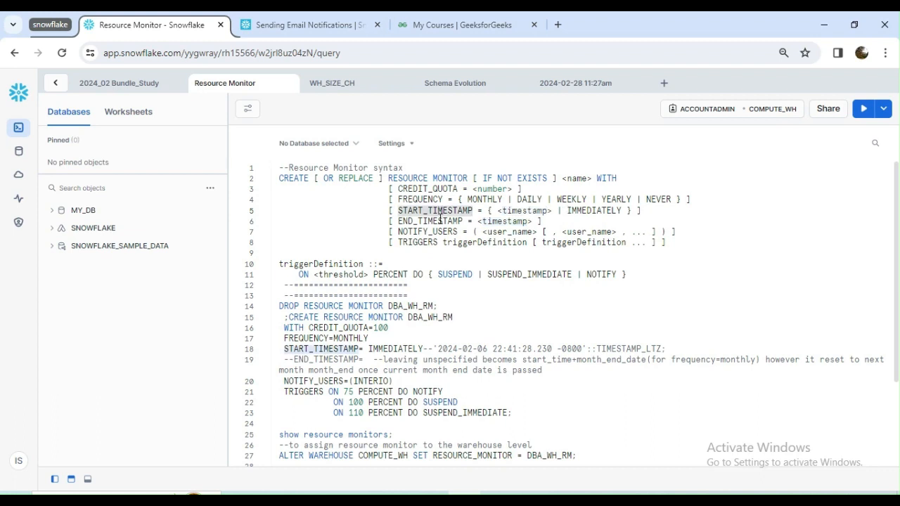
double_click(434, 221)
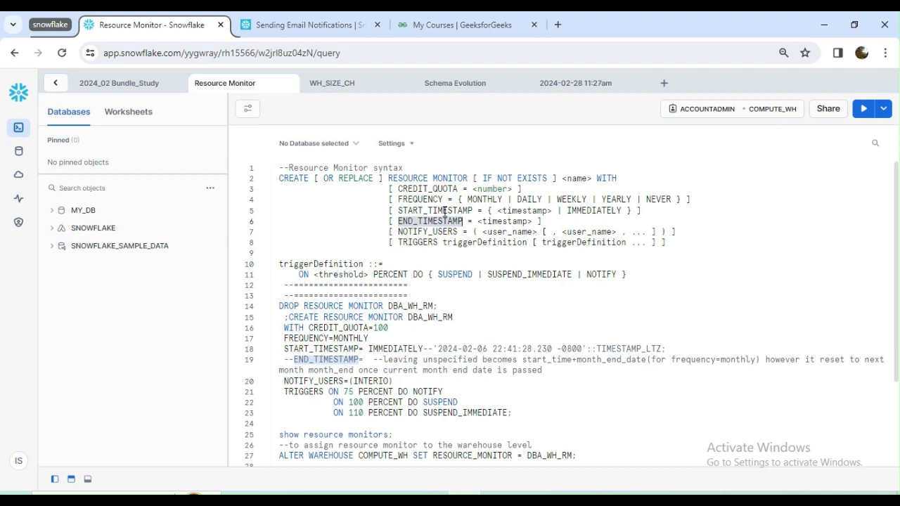
double_click(445, 211)
double_click(528, 211)
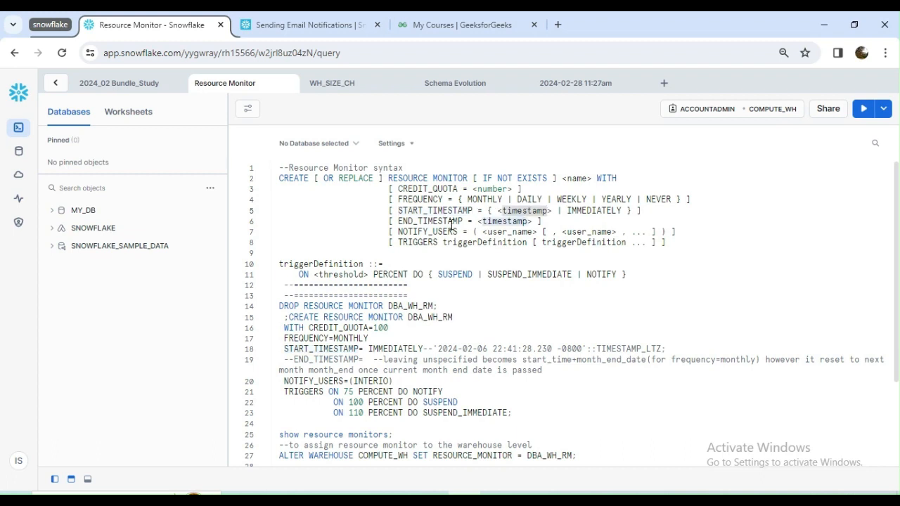
double_click(452, 222)
double_click(520, 222)
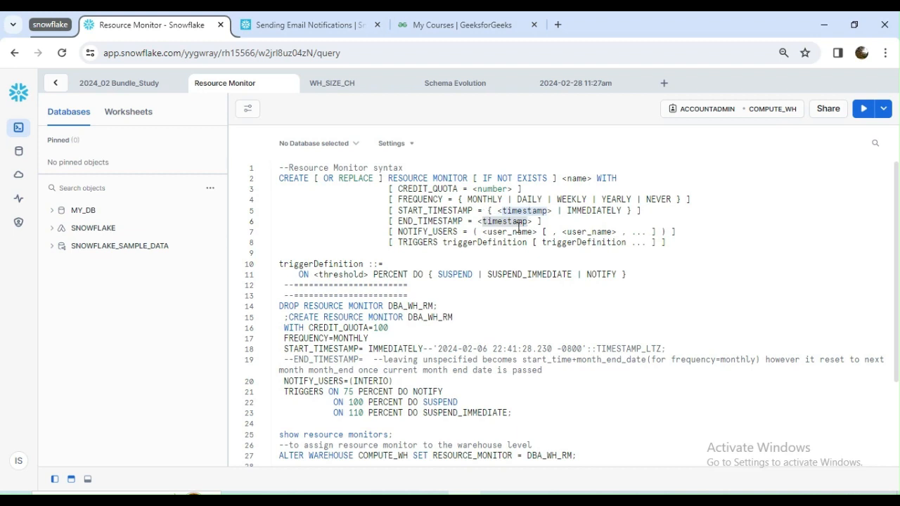
- Examine the NOTIFY_USERS and TRIGGERS parameters and the SUSPEND, SUSPEND_IMMEDIATE and NOTIFY actions in the syntax
double_click(443, 233)
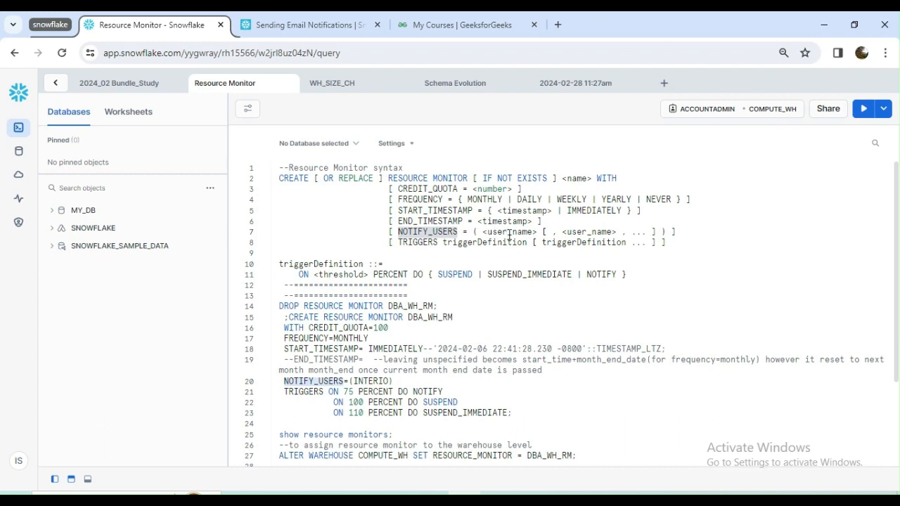
double_click(441, 190)
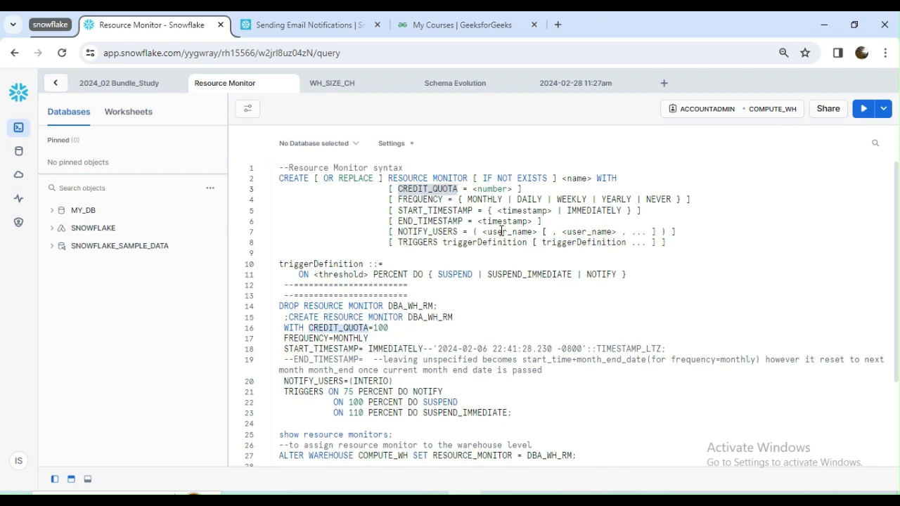
double_click(425, 244)
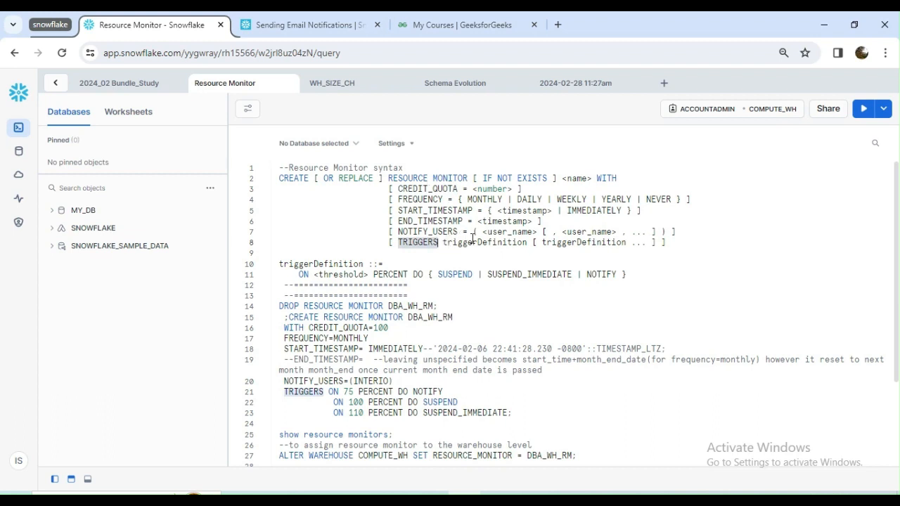
double_click(603, 274)
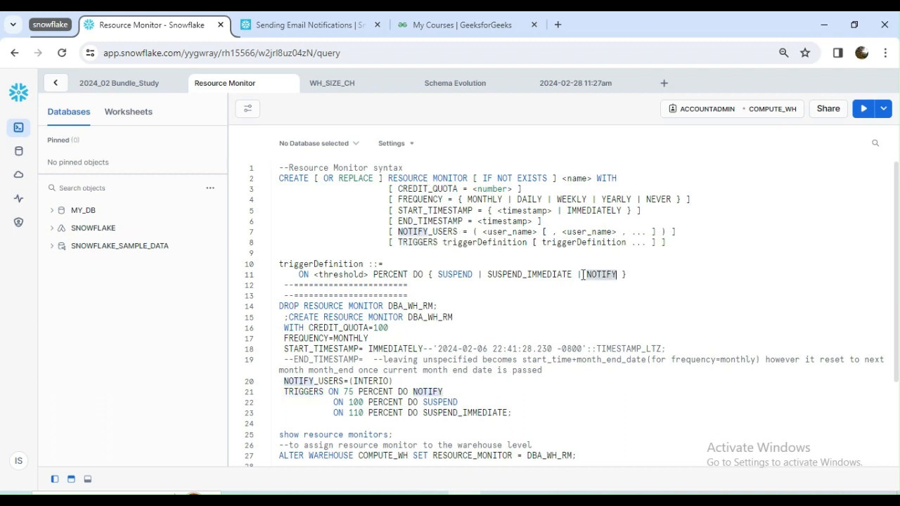
double_click(454, 274)
double_click(527, 274)
double_click(589, 274)
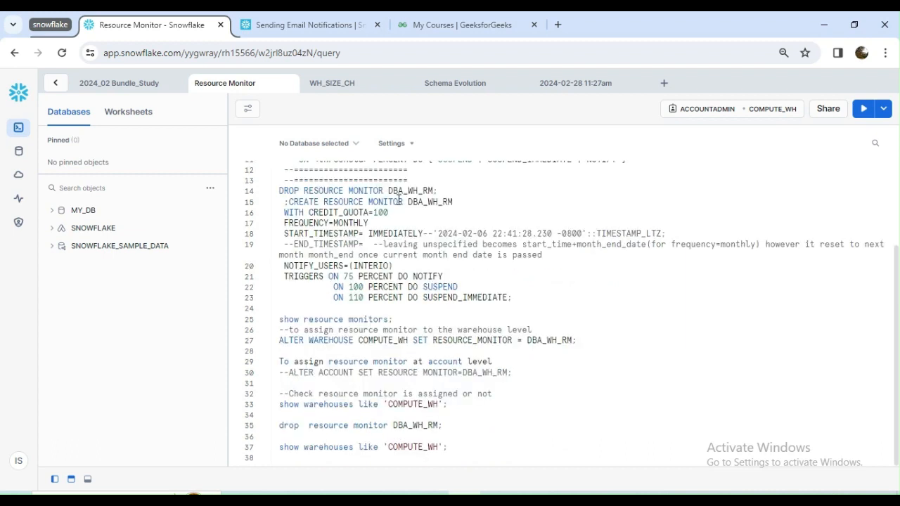
- Review the monitor name, credit quota, frequency and start timestamp in the CREATE RESOURCE MONITOR DBA_WH_RM statement
double_click(421, 203)
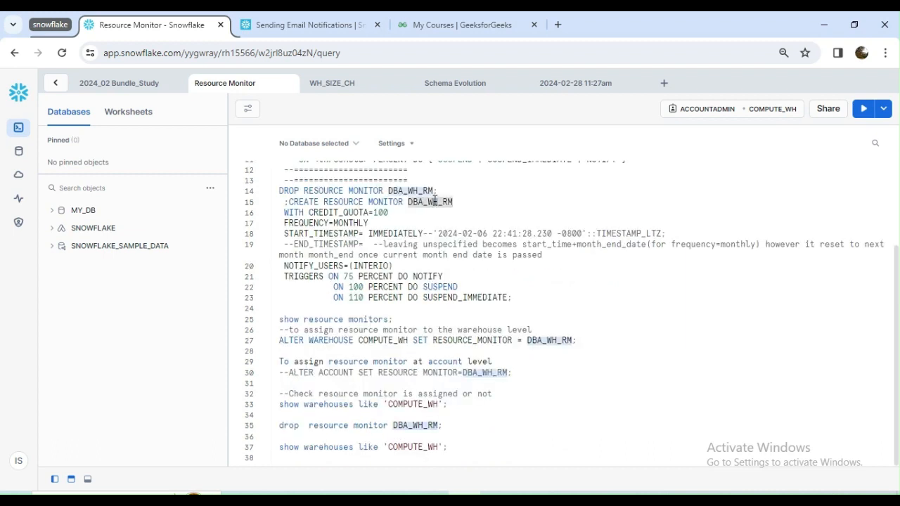
double_click(338, 213)
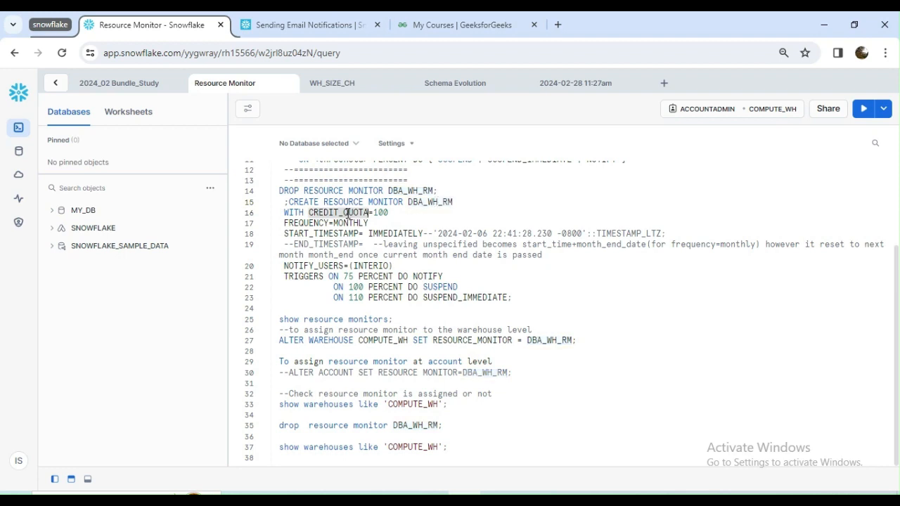
double_click(380, 212)
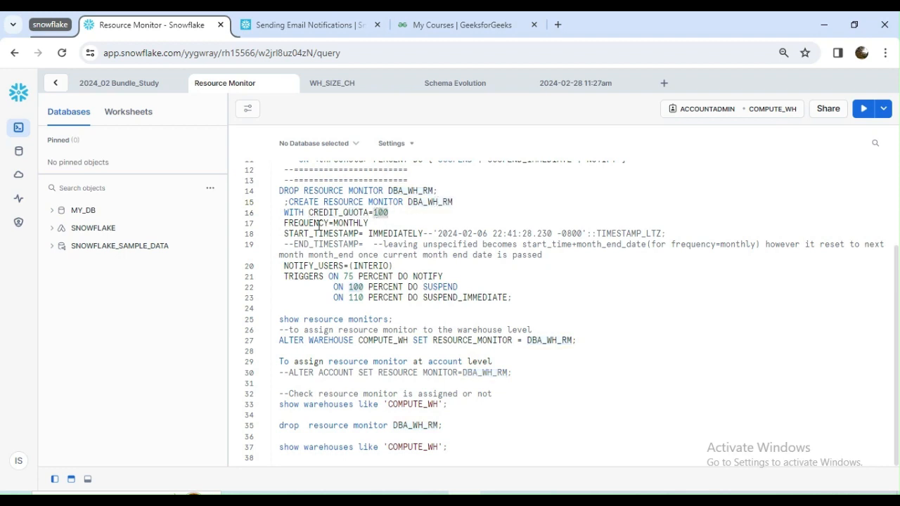
double_click(341, 223)
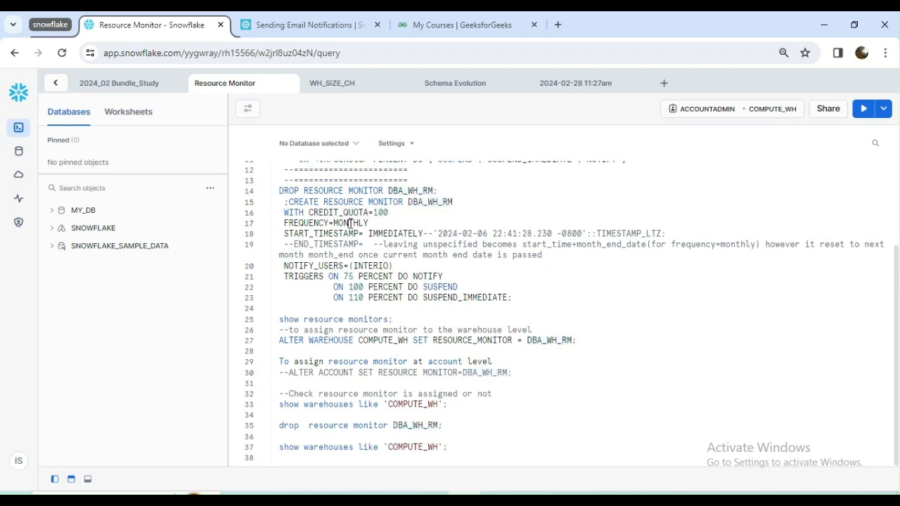
double_click(383, 212)
left_click(340, 233)
double_click(341, 234)
double_click(385, 233)
- Read the END_TIMESTAMP comment in the DBA_WH_RM statement and compare it with the start timestamp and frequency settings
double_click(345, 244)
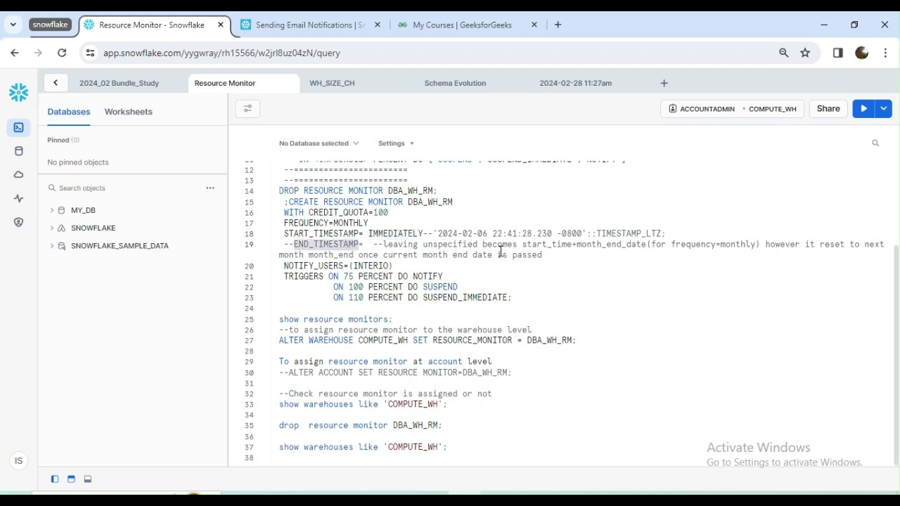
double_click(545, 245)
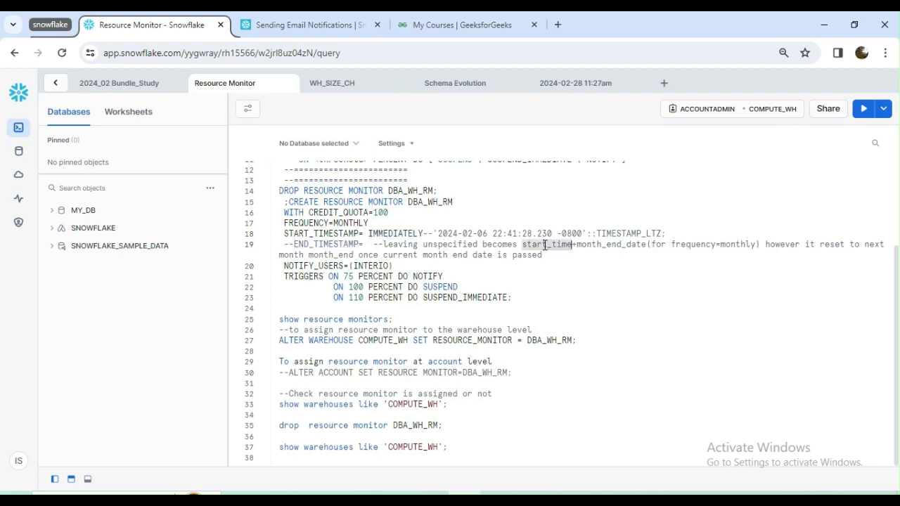
double_click(345, 225)
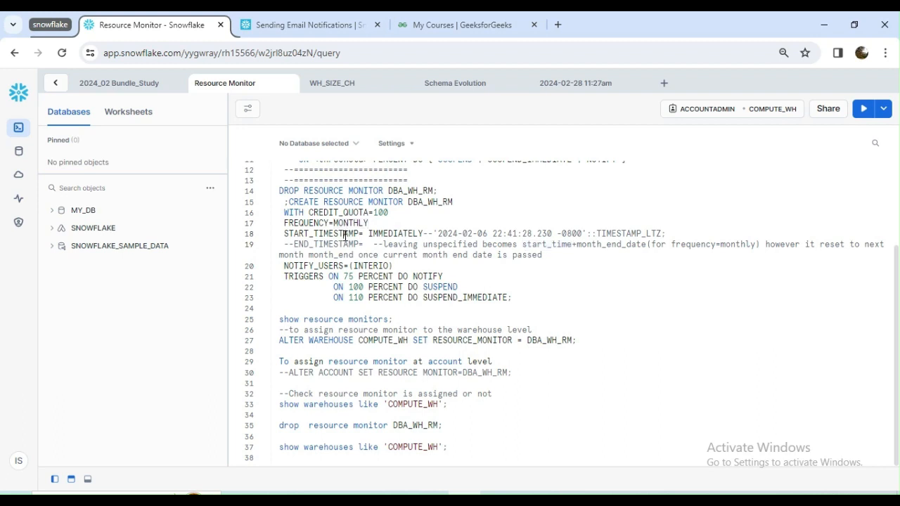
double_click(346, 235)
double_click(597, 241)
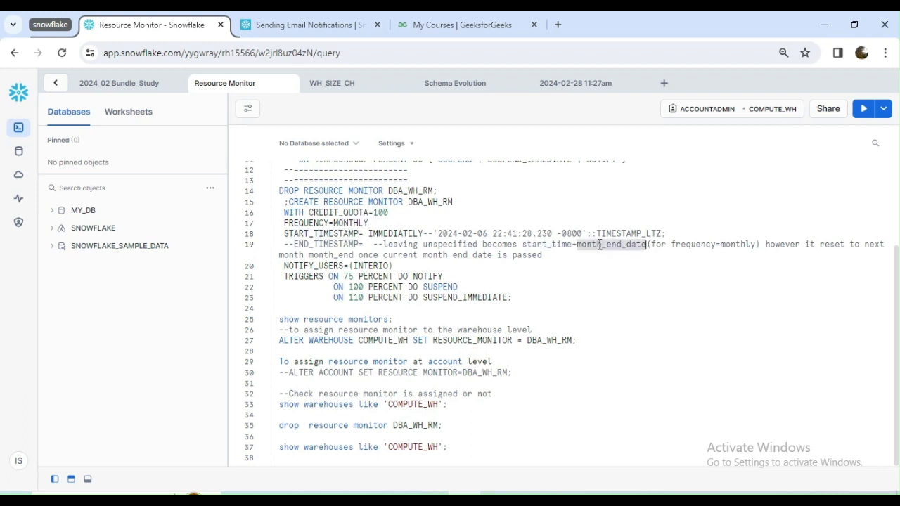
double_click(737, 244)
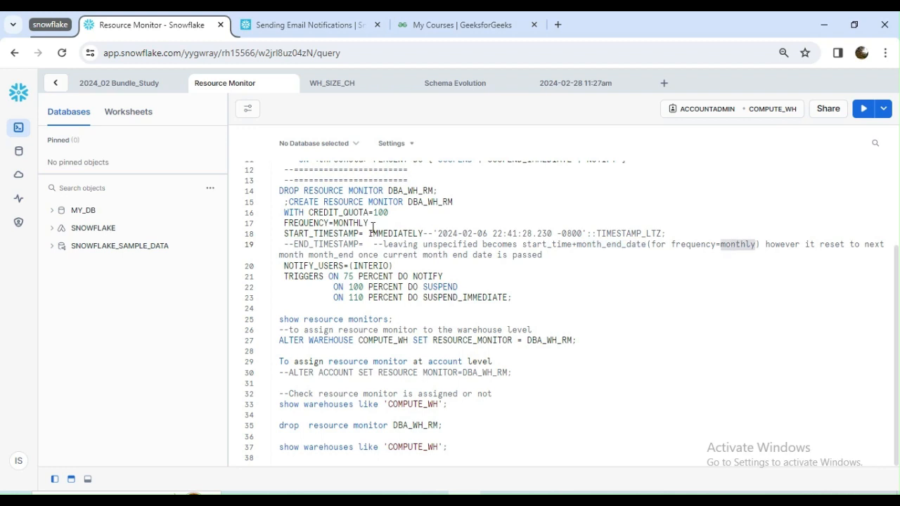
double_click(347, 223)
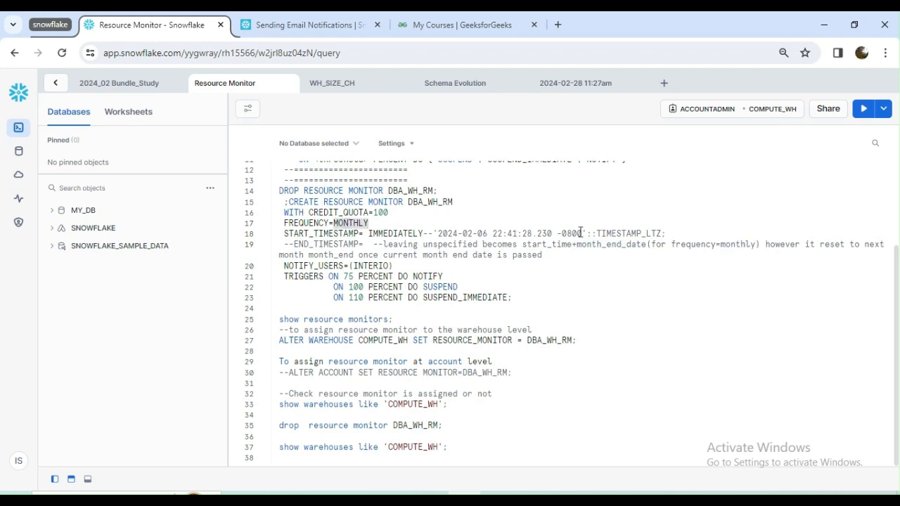
- Review the NOTIFY_USERS setting and the full set of trigger conditions in the DBA_WH_RM statement
double_click(312, 265)
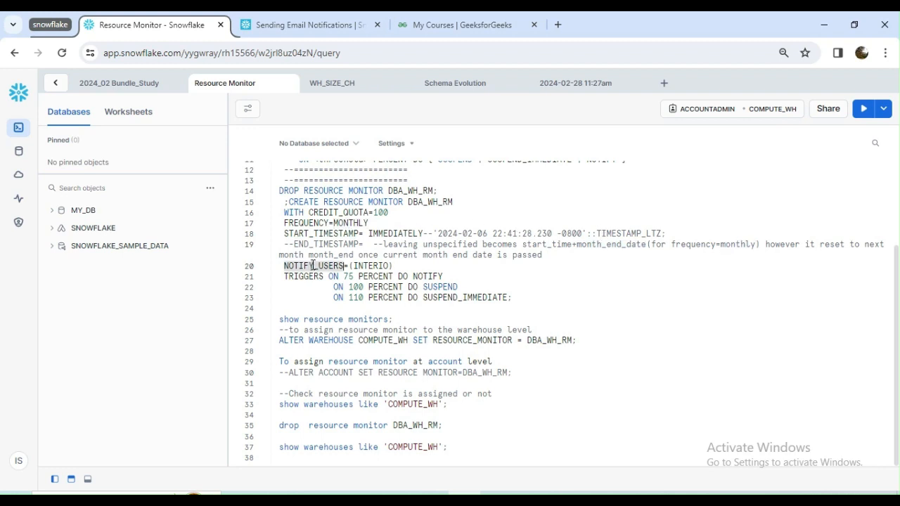
double_click(367, 265)
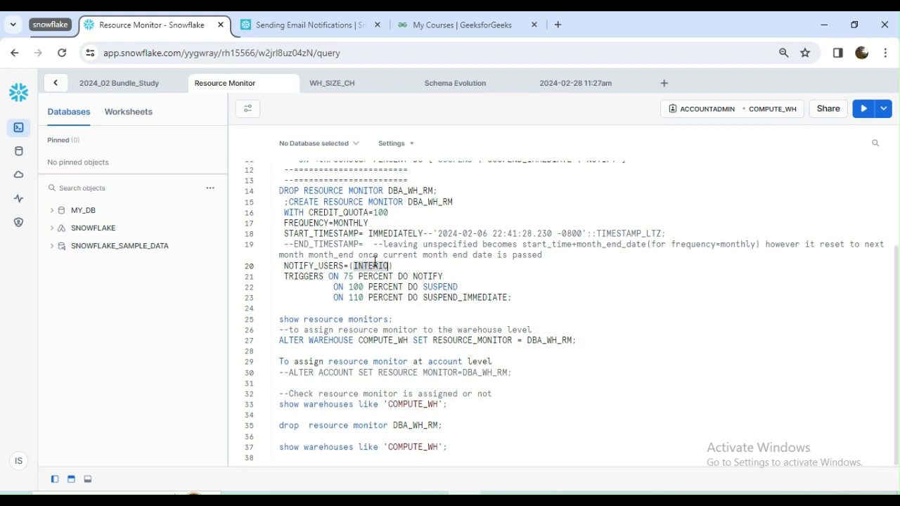
left_click(327, 277)
left_click_drag(327, 277, 512, 298)
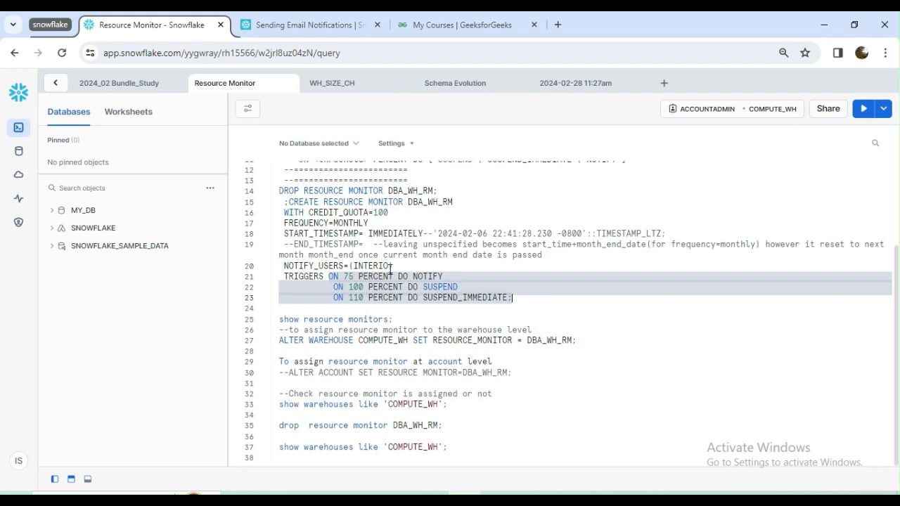
- Examine the action assigned to each of the 75, 100 and 110 percent triggers of the DBA_WH_RM monitor
double_click(404, 191)
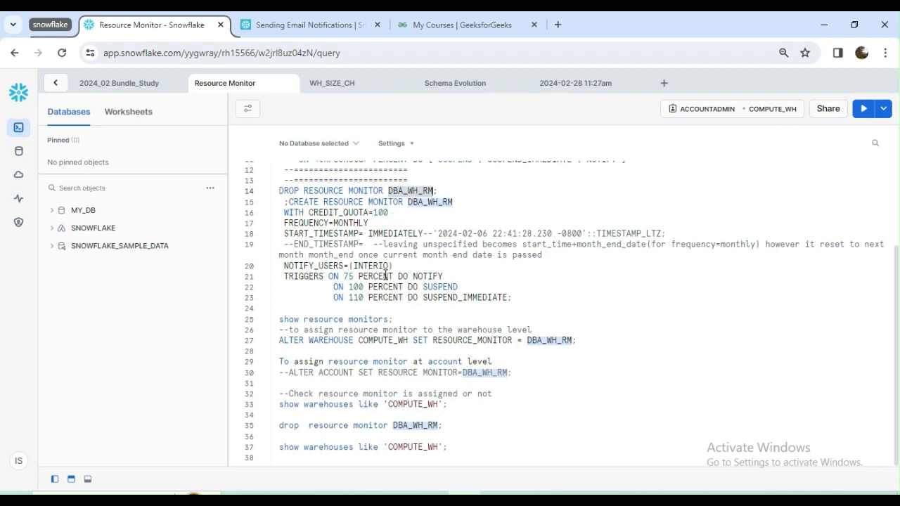
double_click(427, 276)
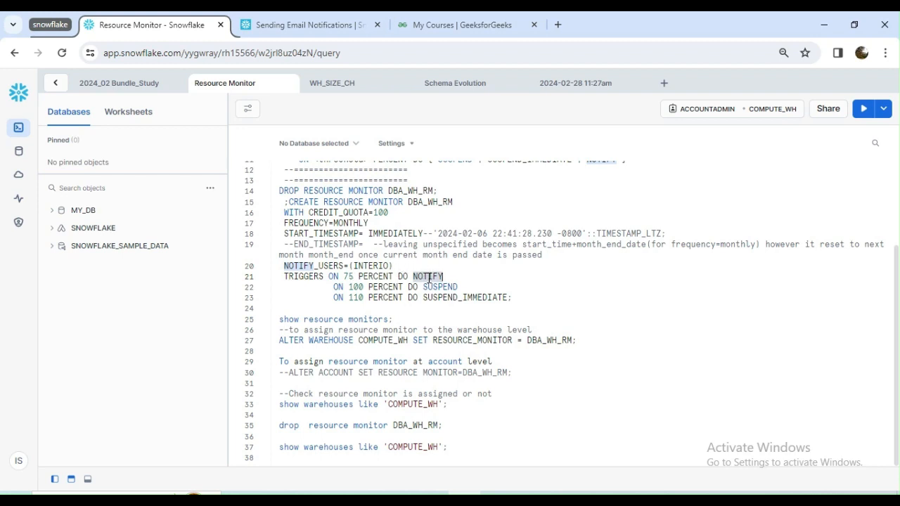
double_click(383, 288)
double_click(434, 288)
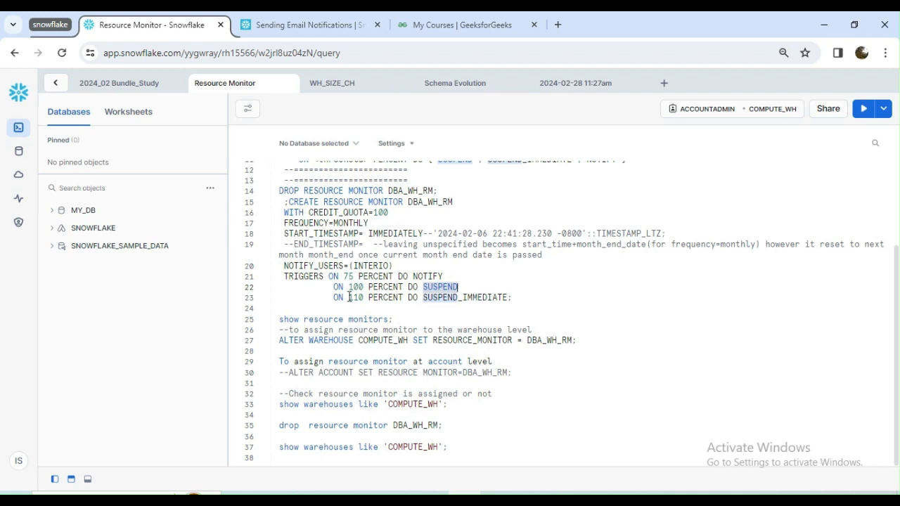
left_click_drag(332, 298, 395, 299)
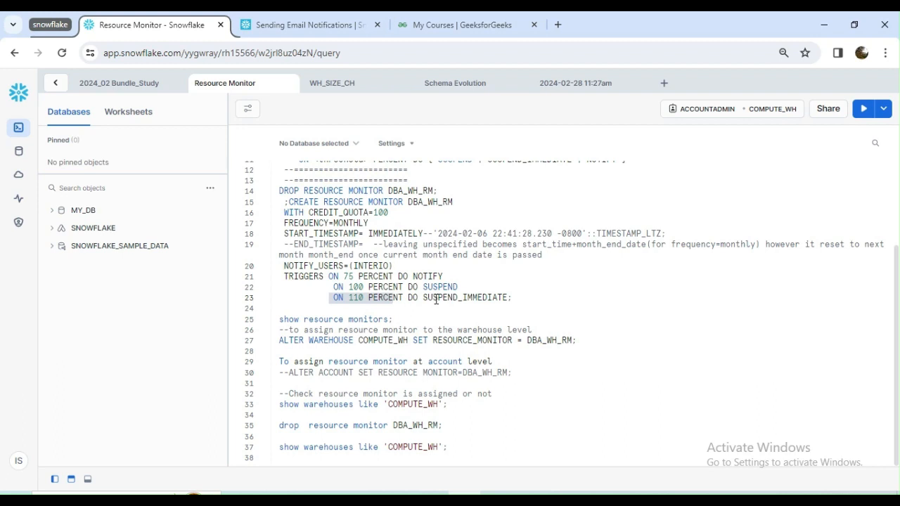
double_click(435, 299)
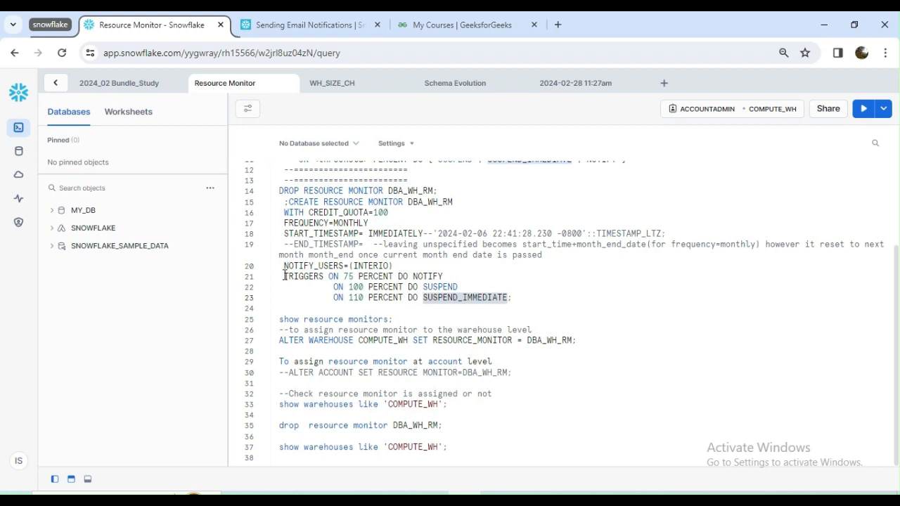
left_click_drag(283, 276, 527, 300)
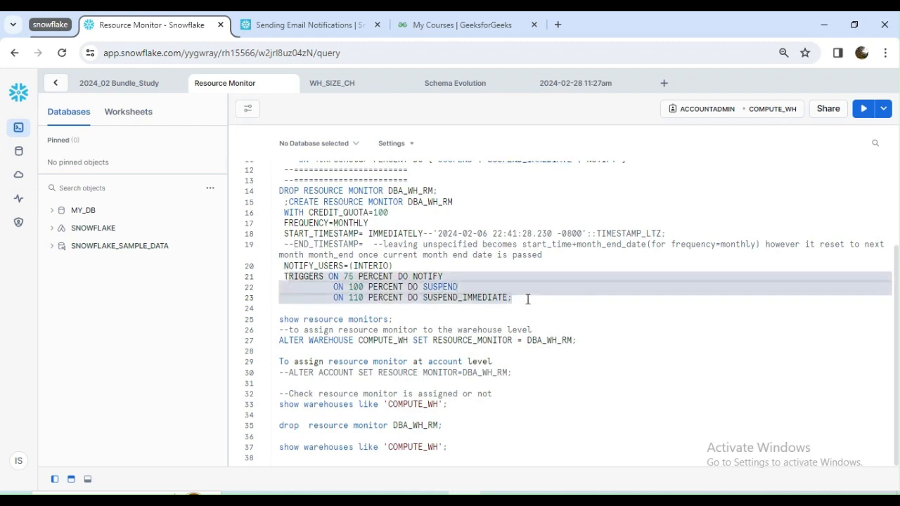
double_click(418, 277)
double_click(439, 287)
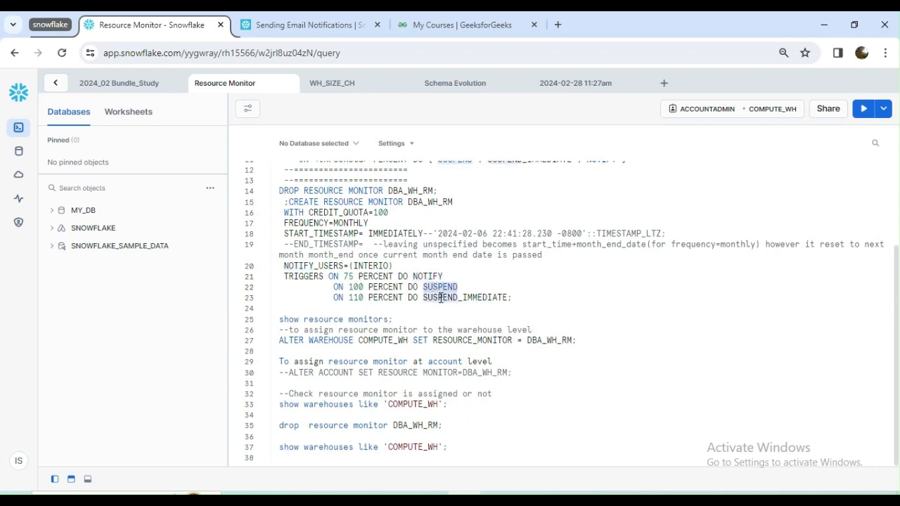
- Recheck the 110 percent trigger and run the CREATE RESOURCE MONITOR statement for DBA_WH_RM
double_click(440, 298)
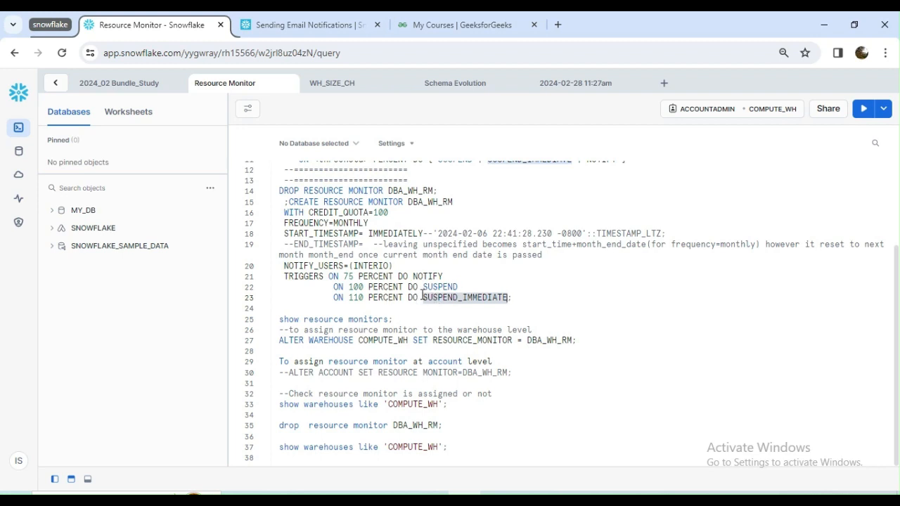
triple_click(366, 297)
left_click(342, 319)
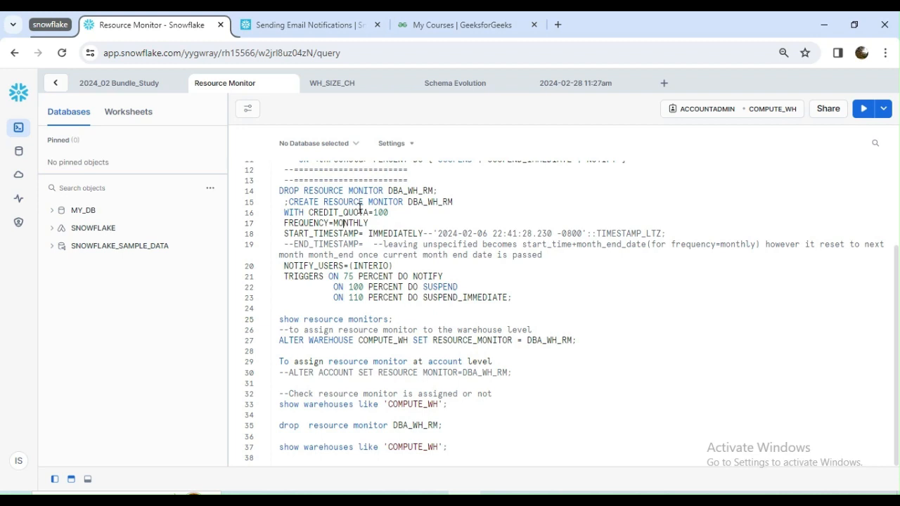
left_click(863, 110)
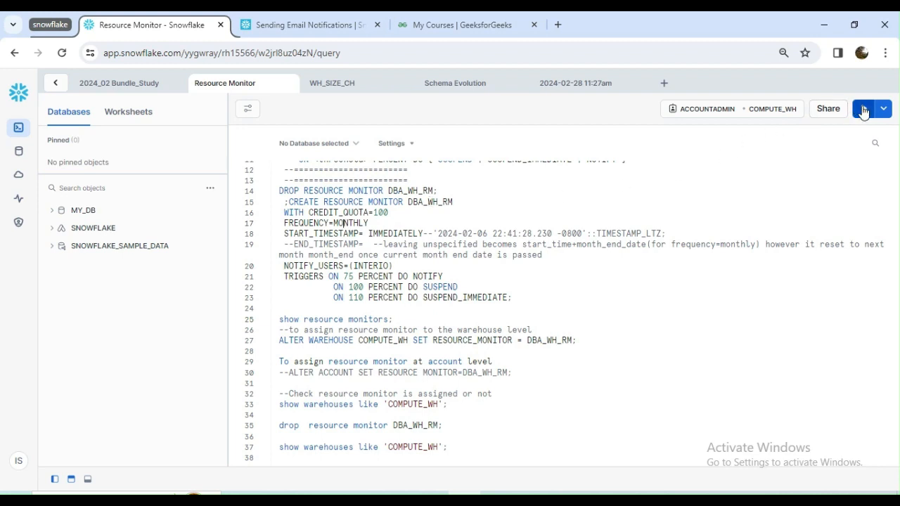
- Run the show resource monitors statement and review the quota, level, schedule, thresholds and notified users listed for DBA_WH_RM
scroll(377, 239, "down", 2)
left_click(351, 253)
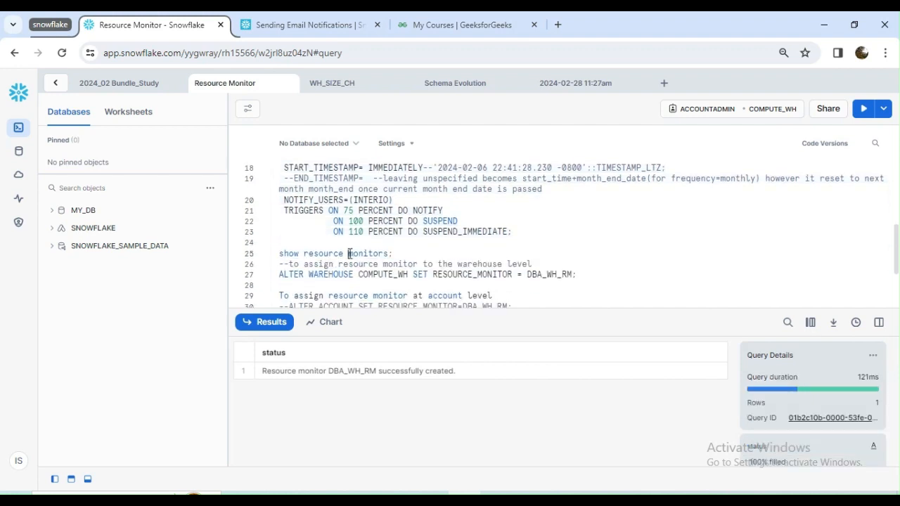
left_click(863, 109)
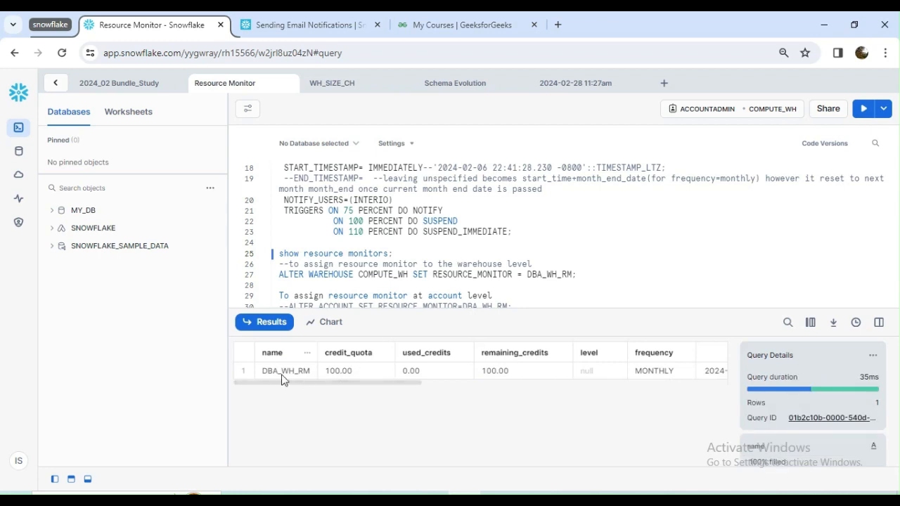
left_click_drag(375, 383, 457, 387)
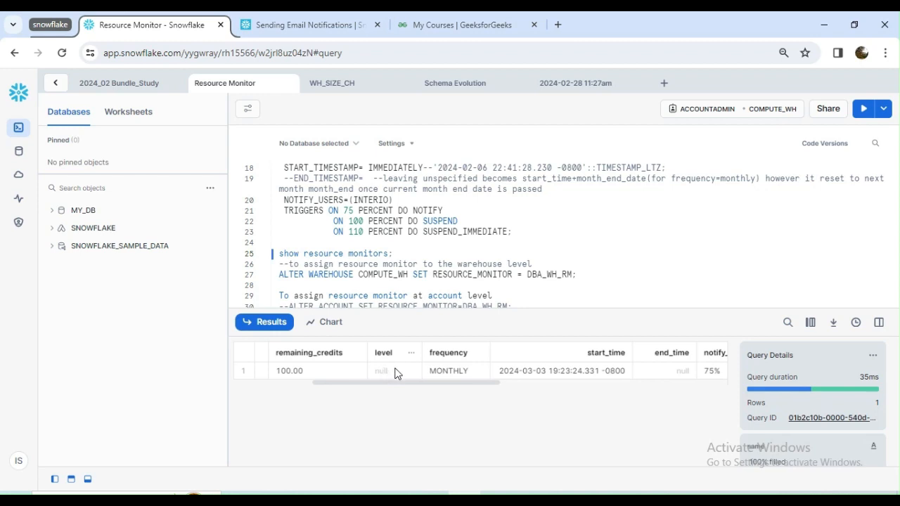
left_click_drag(464, 386, 522, 388)
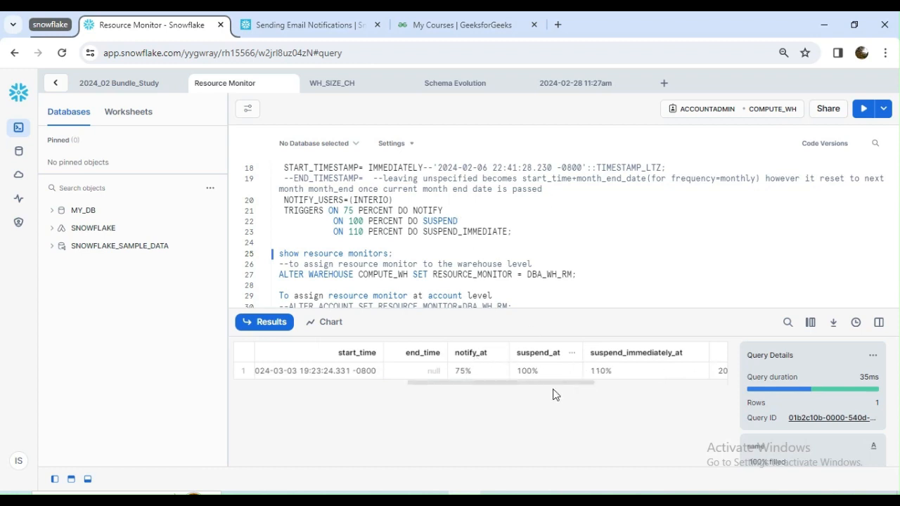
left_click_drag(542, 386, 675, 393)
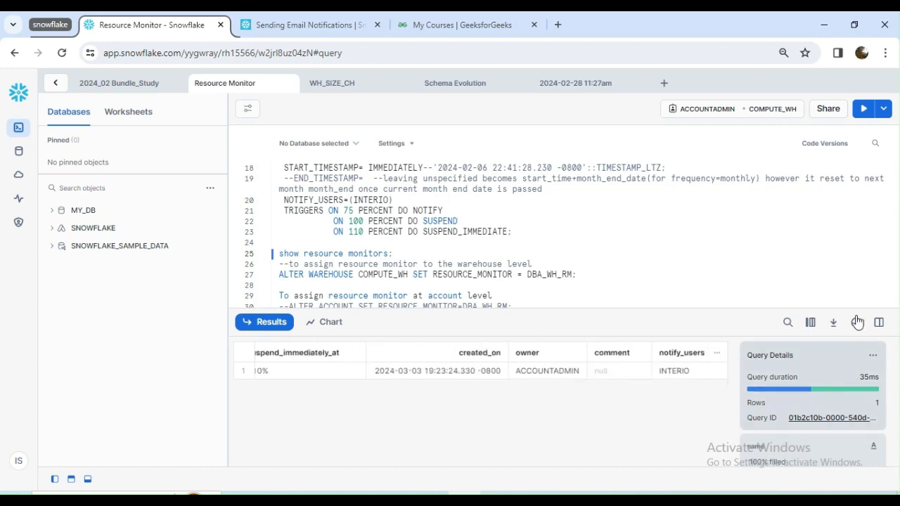
left_click(879, 322)
- Assign the DBA_WH_RM resource monitor to the COMPUTE_WH warehouse by running the ALTER WAREHOUSE statement
scroll(380, 250, "down", 2)
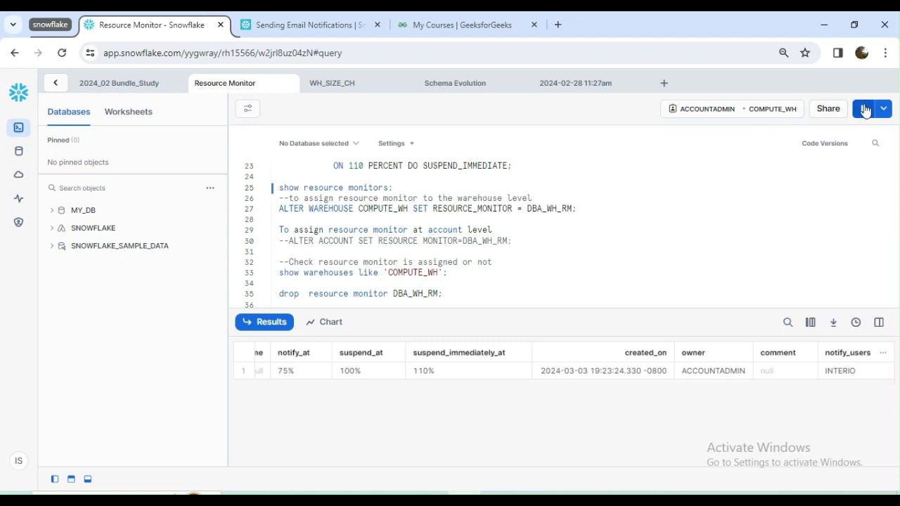
left_click(865, 111)
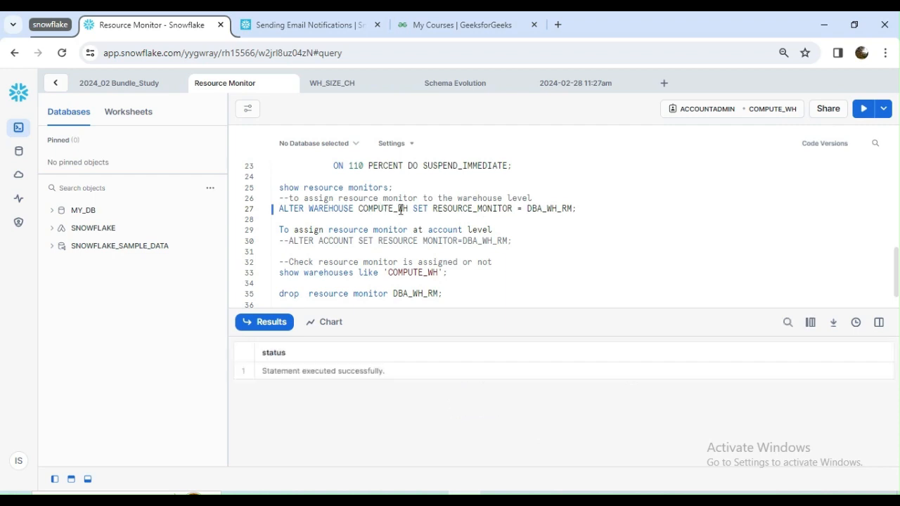
double_click(499, 208)
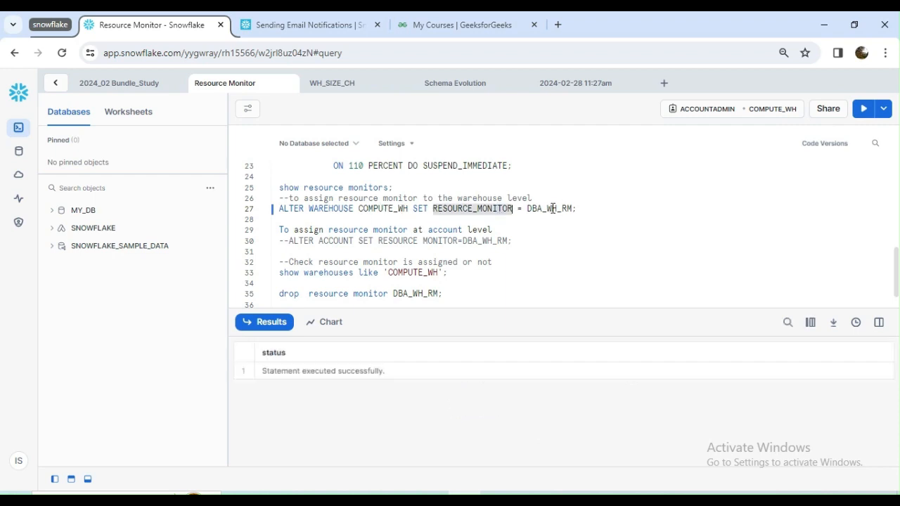
double_click(553, 209)
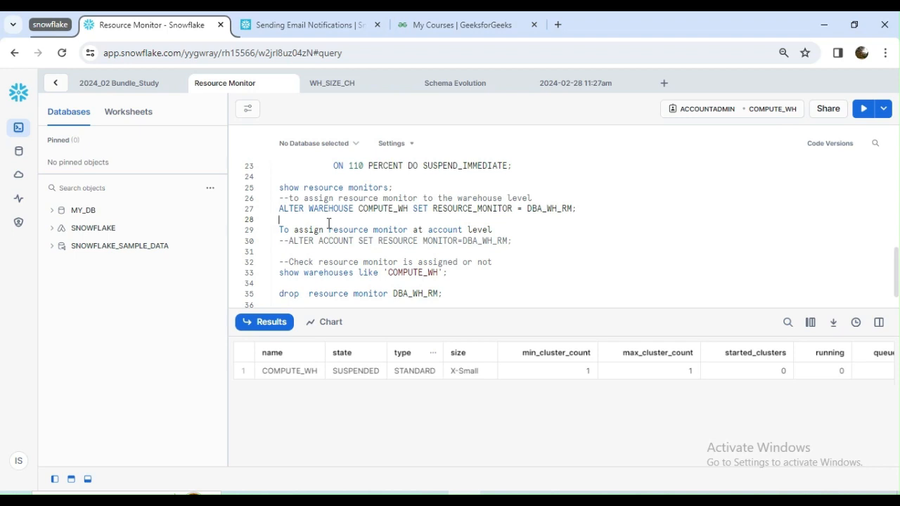
- Add show warehouses like 'COMPUTE_WH'; below the ALTER WAREHOUSE statement, run it and check the warehouse's resource_monitor value
type("show warehouses like 'COMPUTE_WH';")
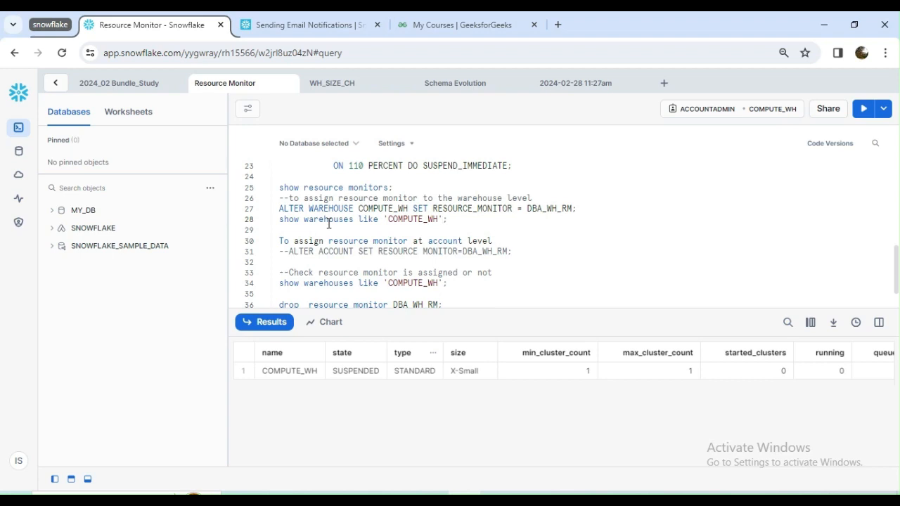
key("ctrl+Return")
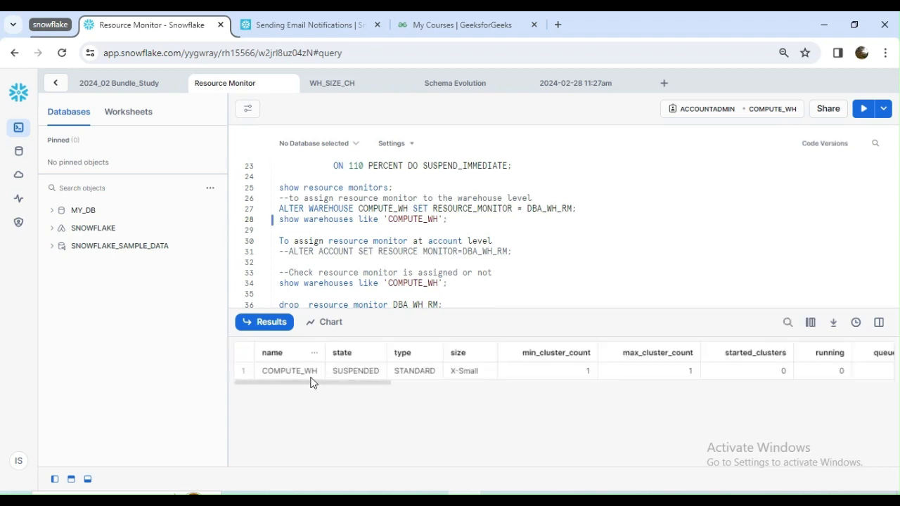
left_click_drag(313, 373, 349, 378)
left_click_drag(295, 380, 635, 384)
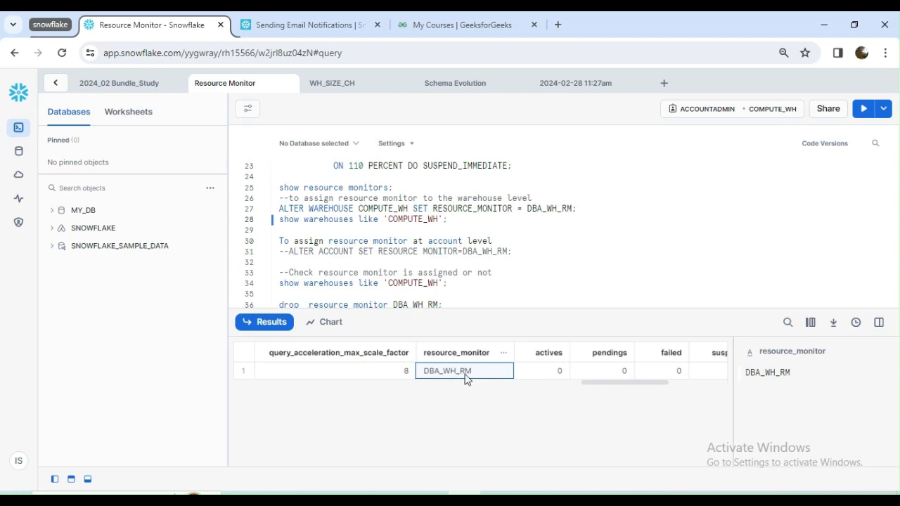
left_click_drag(631, 383, 281, 384)
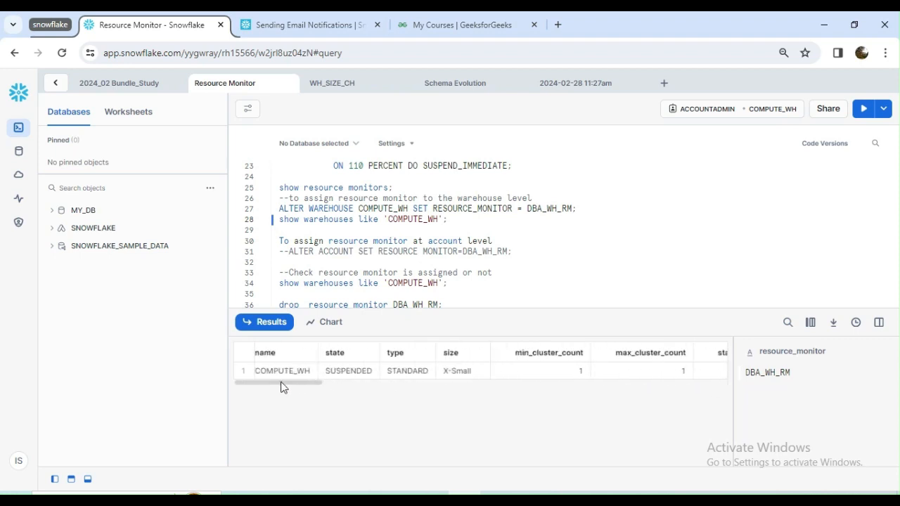
left_click(879, 324)
- List the resource monitors again to check DBA_WH_RM's level, and read the commented ALTER ACCOUNT statement for account-level assignment
left_click(361, 188)
left_click(864, 108)
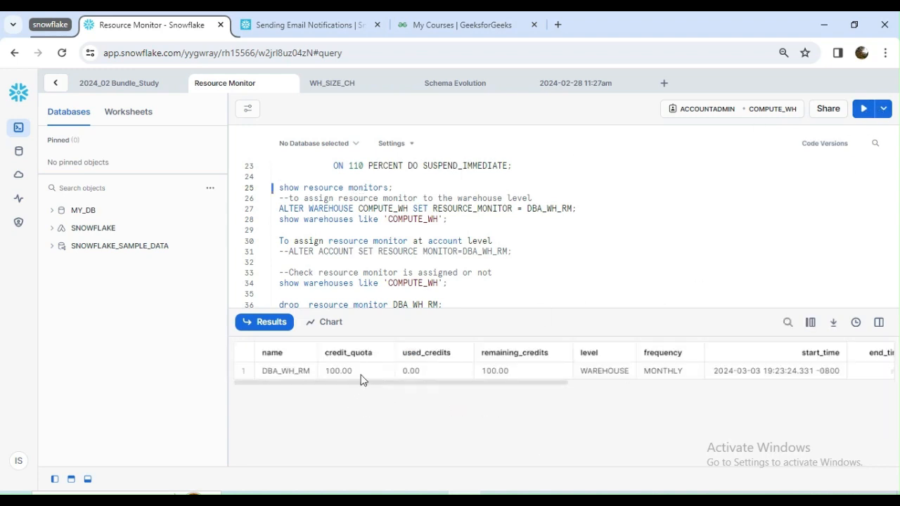
left_click_drag(360, 381, 518, 362)
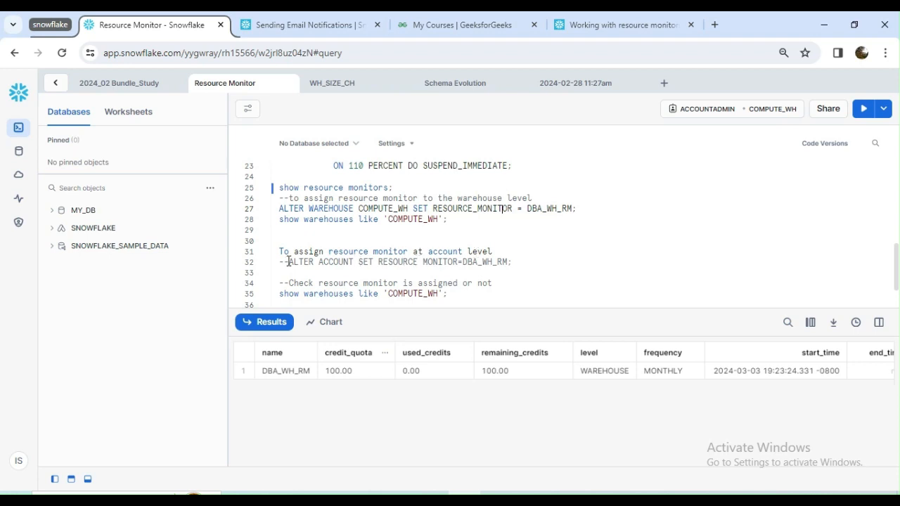
left_click_drag(288, 262, 474, 265)
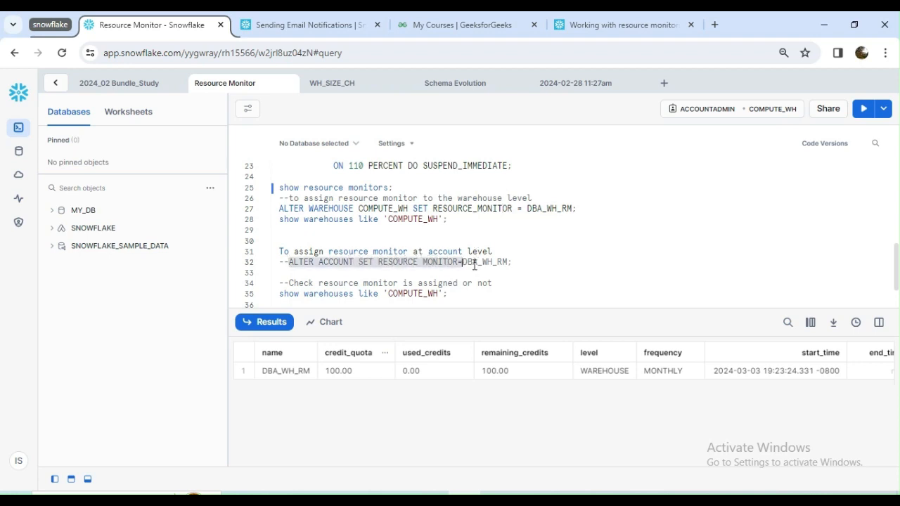
double_click(481, 263)
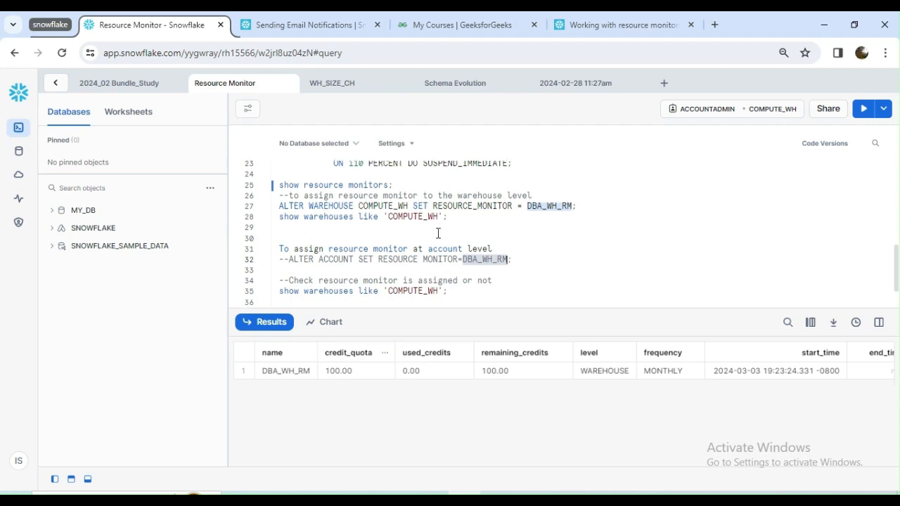
- Drop the DBA_WH_RM resource monitor by running its drop statement near the end of the worksheet
scroll(438, 233, "down", 2)
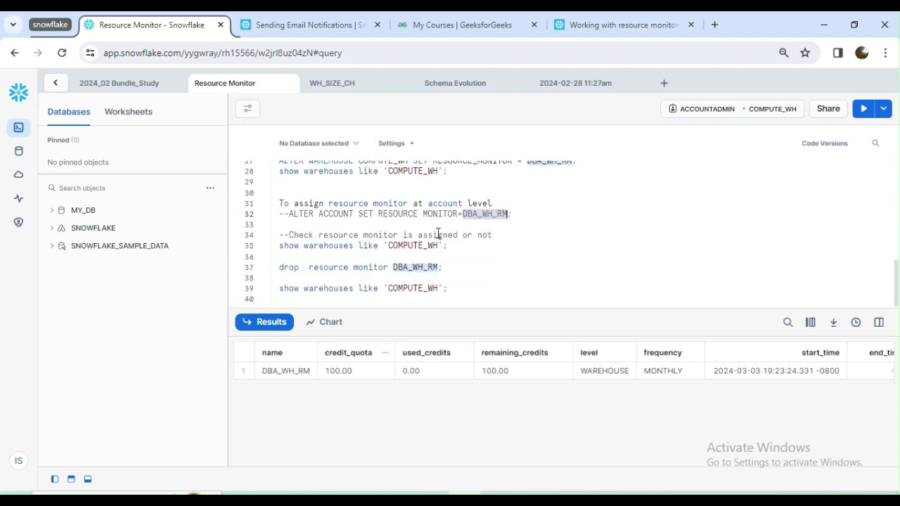
left_click(341, 265)
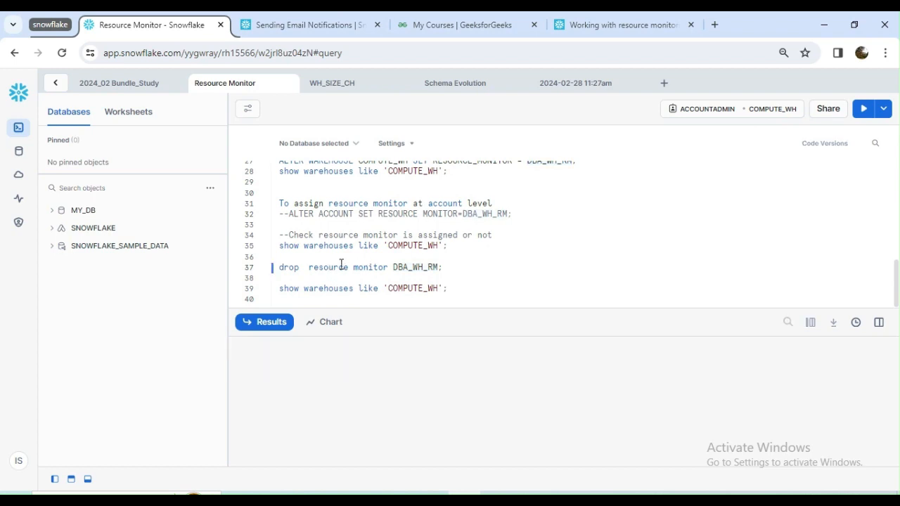
key("ctrl+Return")
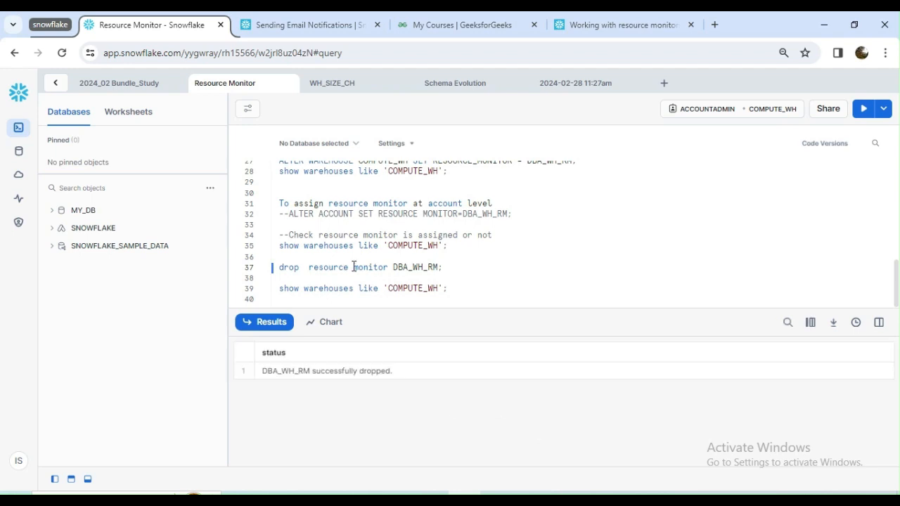
scroll(353, 267, "up", 10)
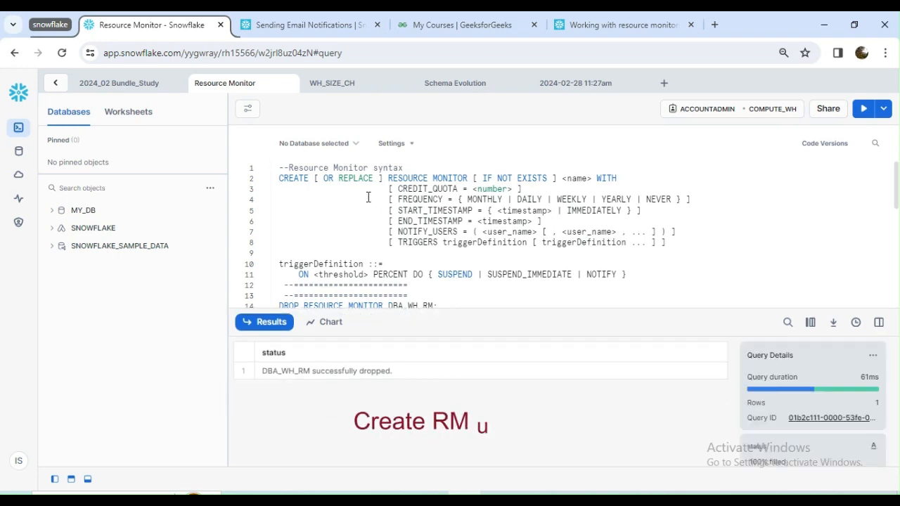
- Leave the worksheet and review the account's spend and consumption in Cost Management for the last 28 days
left_click(55, 83)
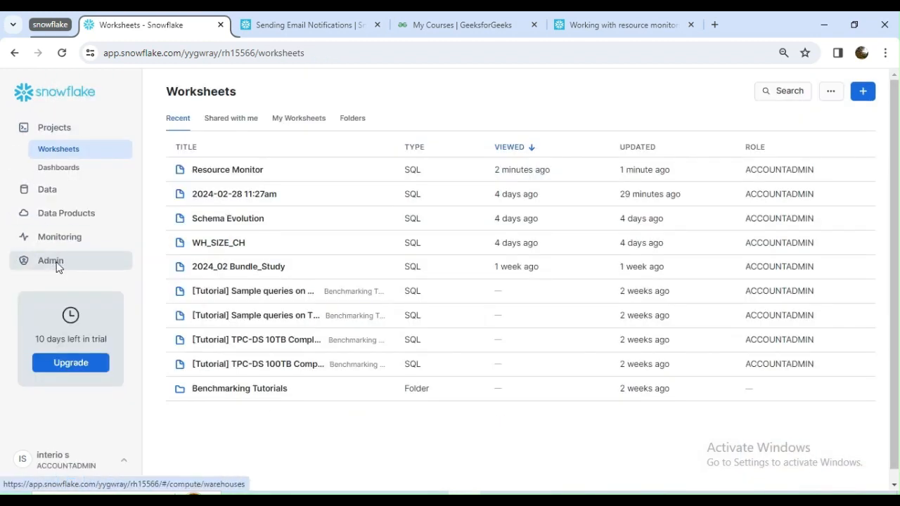
left_click(56, 266)
left_click(69, 261)
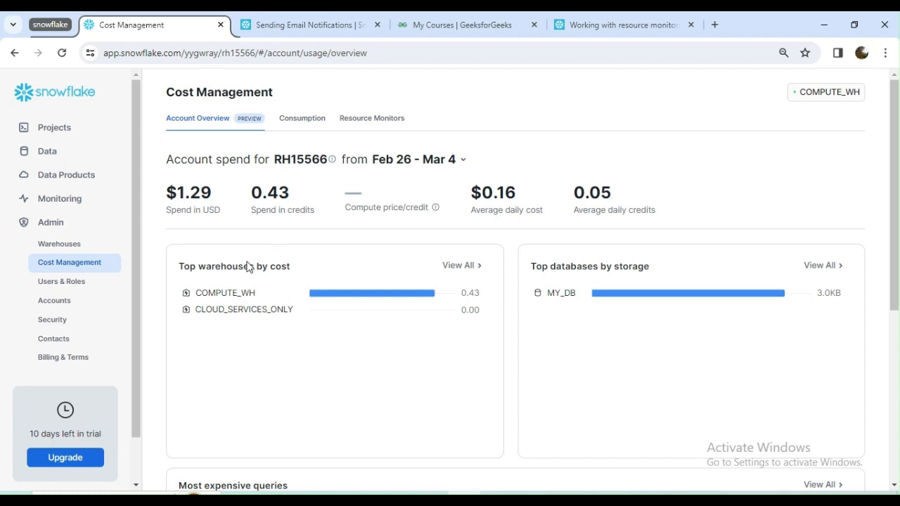
mouse_move(239, 310)
left_click(407, 160)
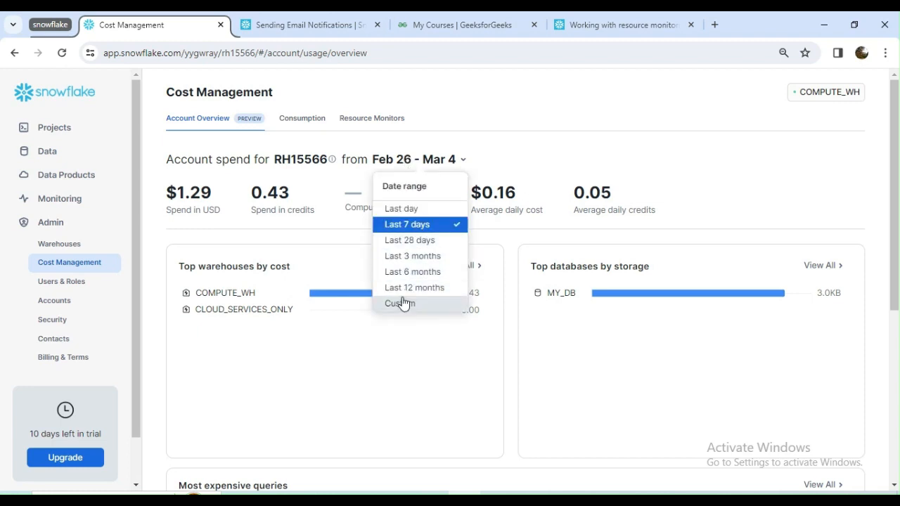
left_click(410, 240)
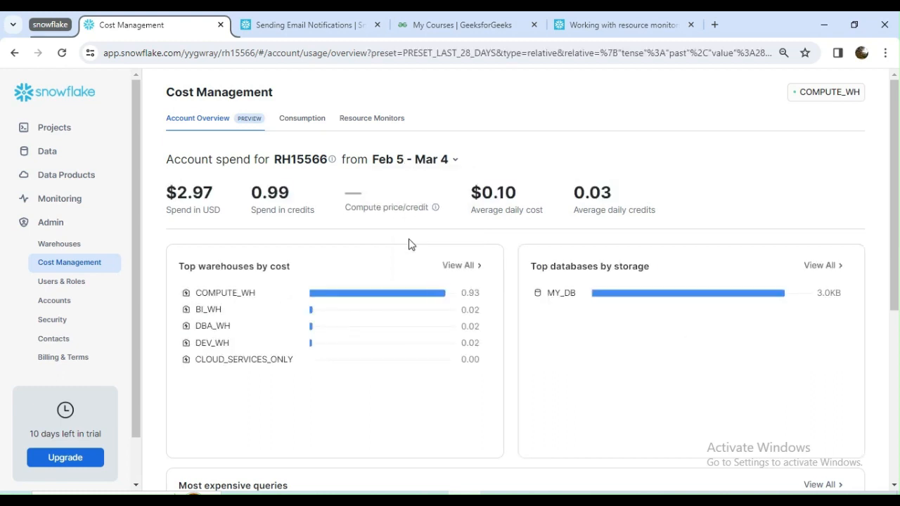
left_click(298, 119)
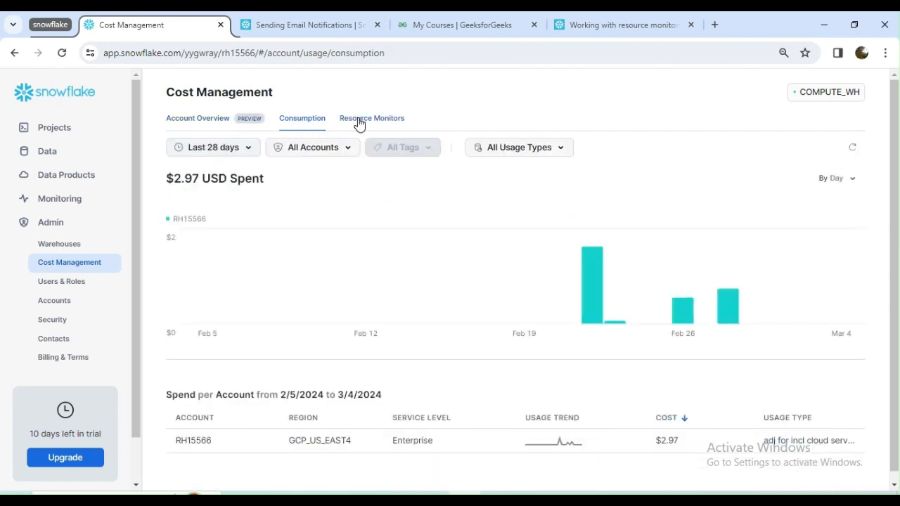
- Start a new resource monitor in Cost Management named RM1 with a credit quota of 100 and the Account monitor type
left_click(357, 121)
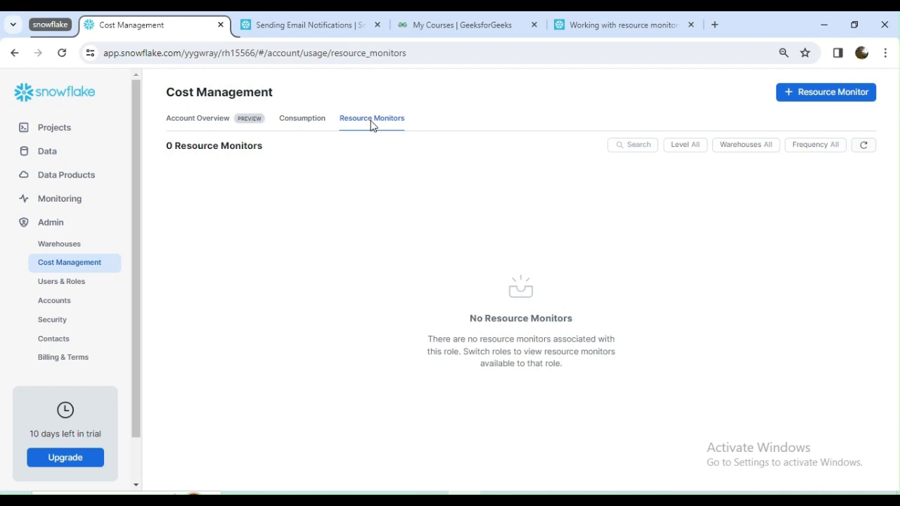
left_click(842, 98)
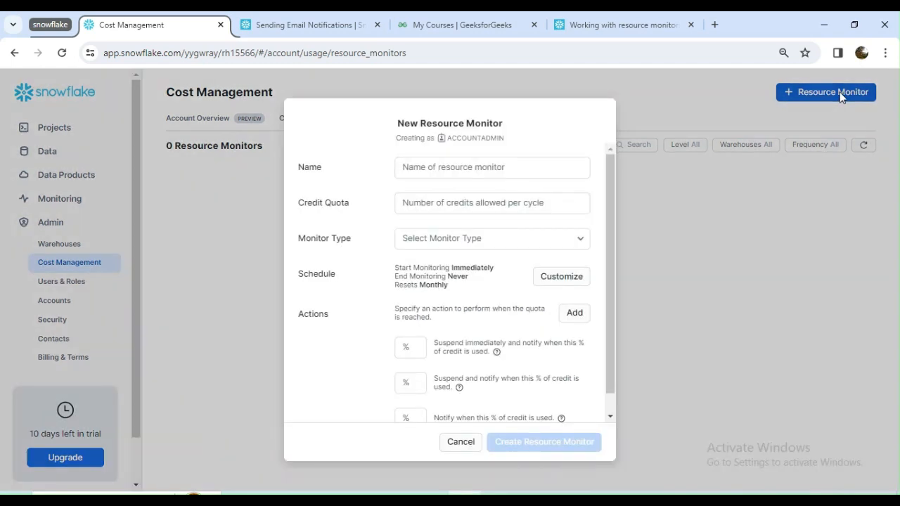
left_click(447, 174)
type("RM1")
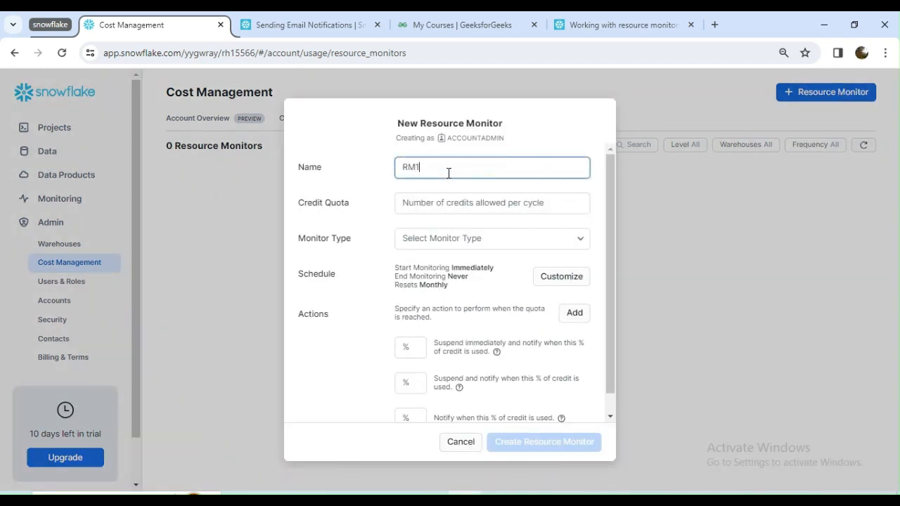
left_click(426, 201)
type("100")
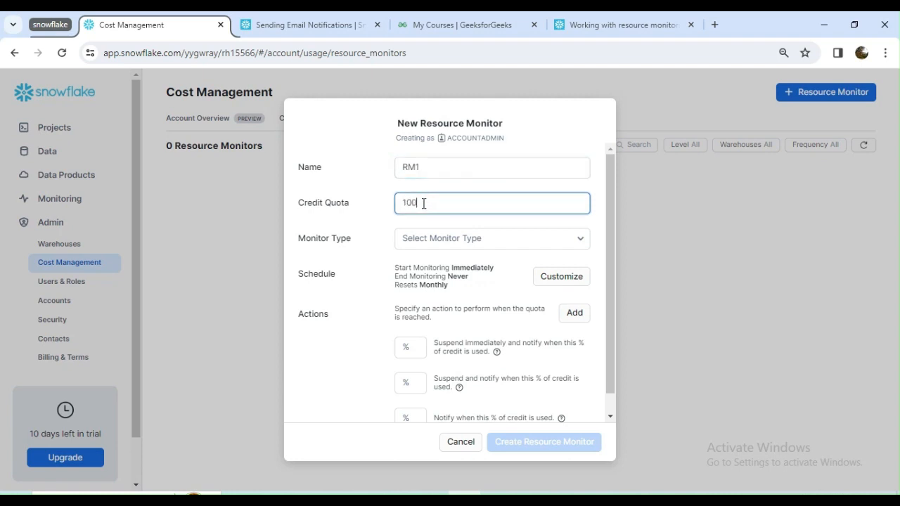
left_click(475, 240)
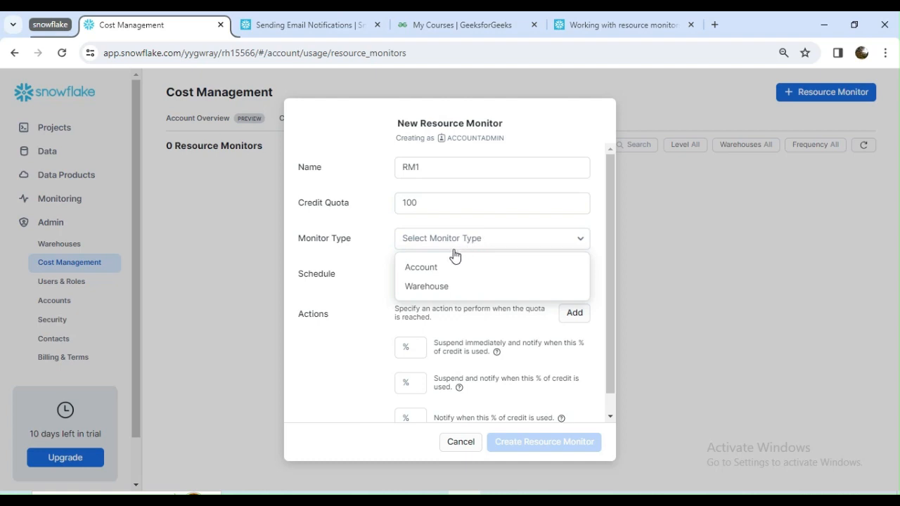
left_click(430, 266)
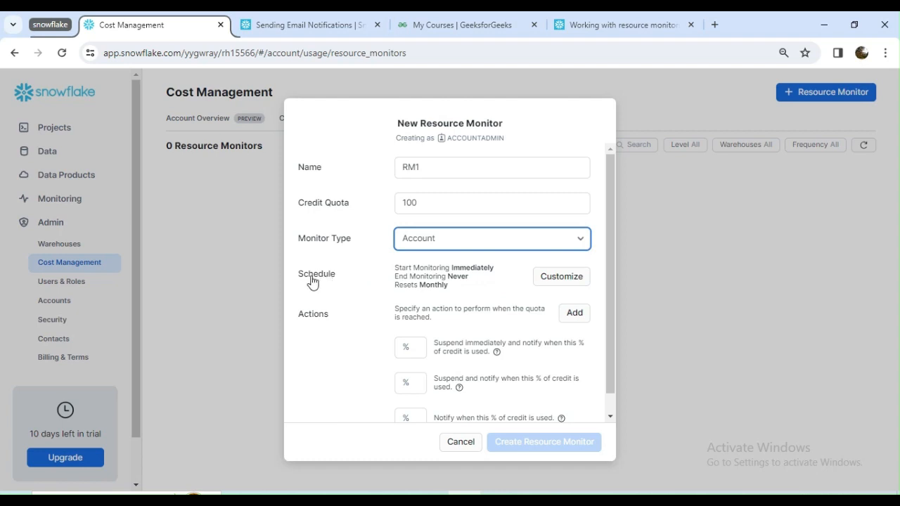
- Customize RM1's schedule with a custom start date of 04-01-2024 in local time
left_click_drag(412, 268, 488, 268)
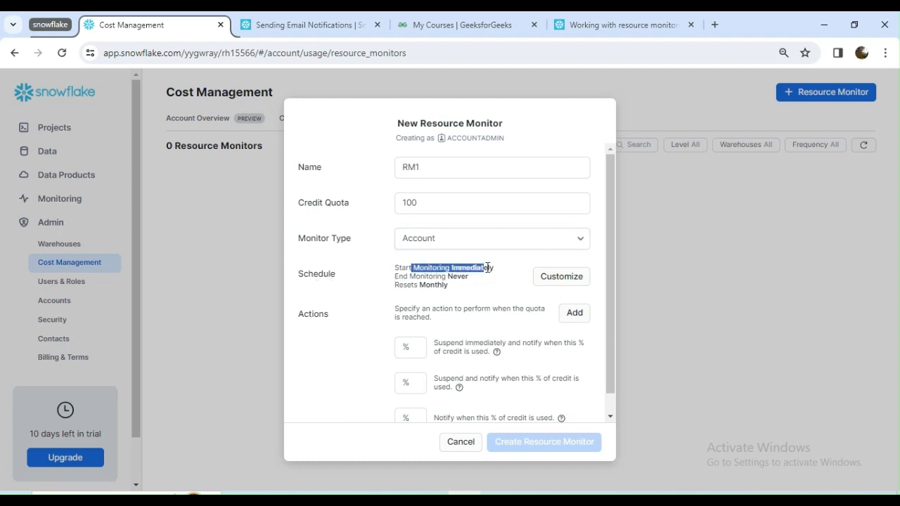
left_click_drag(416, 276, 458, 277)
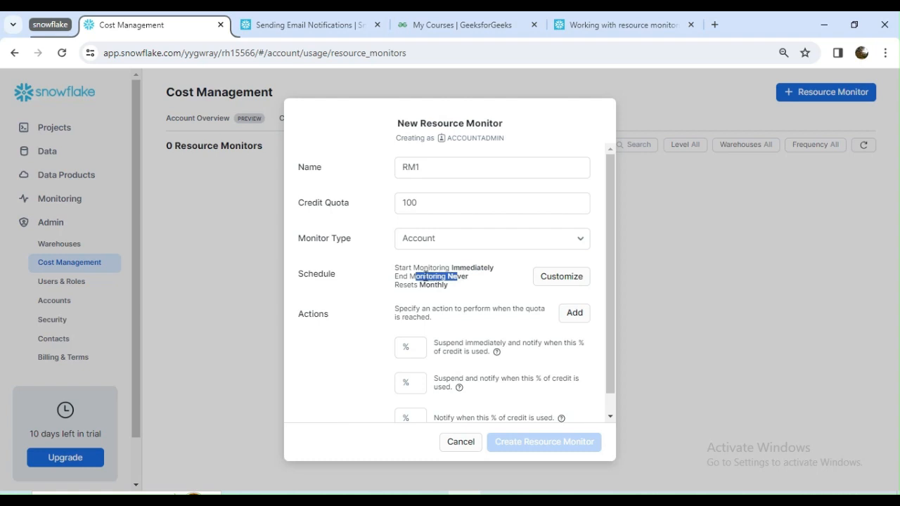
left_click(552, 279)
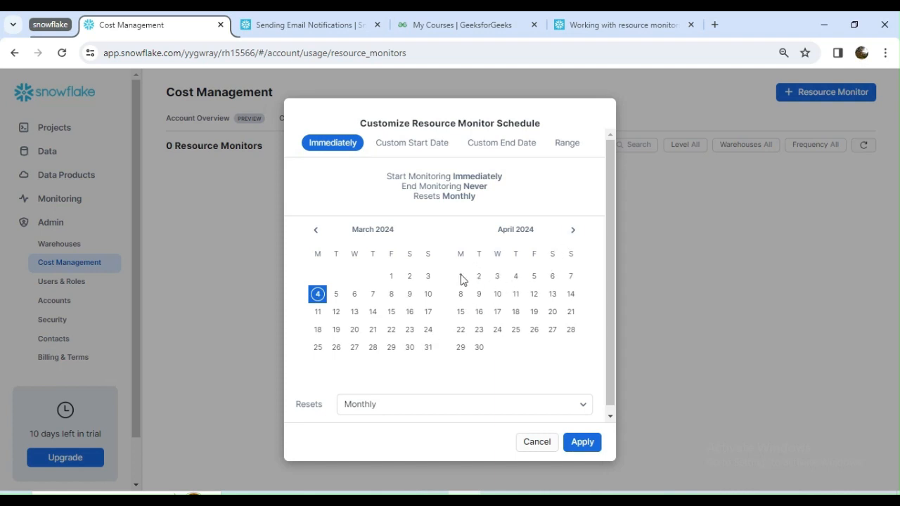
left_click(404, 145)
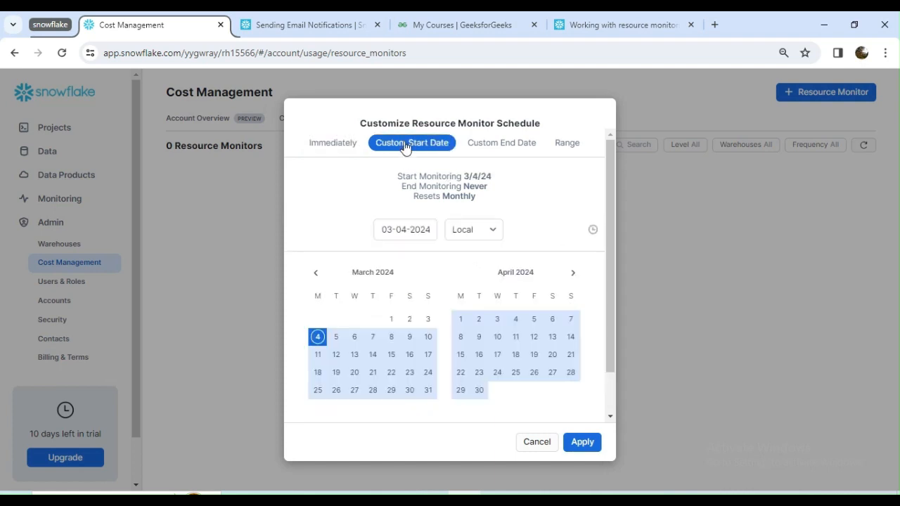
left_click(329, 145)
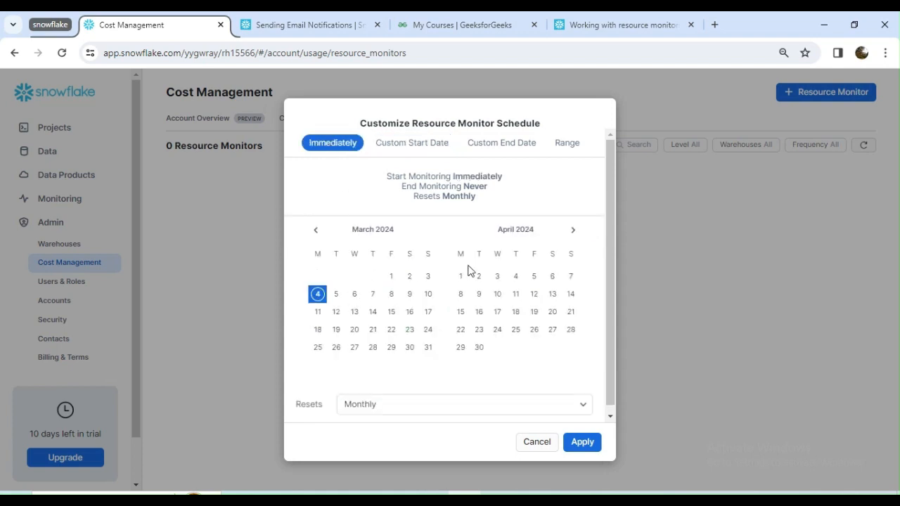
left_click(413, 144)
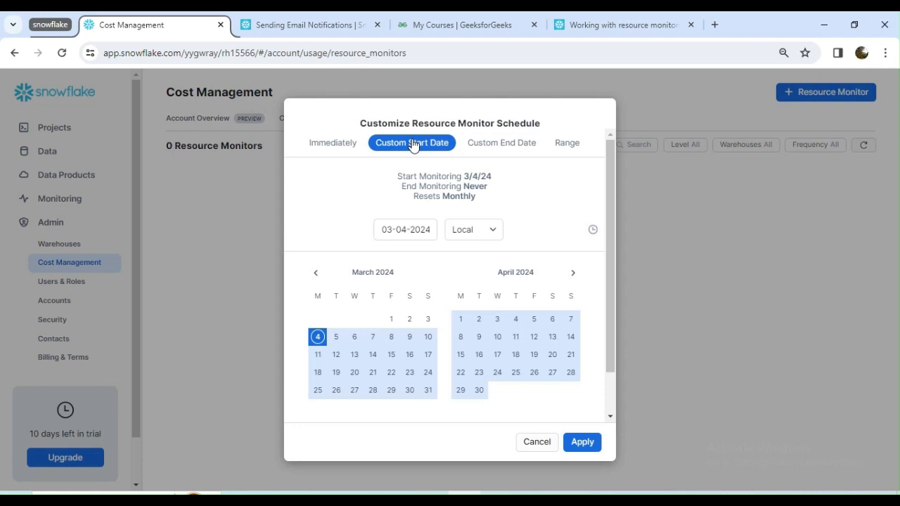
left_click(460, 320)
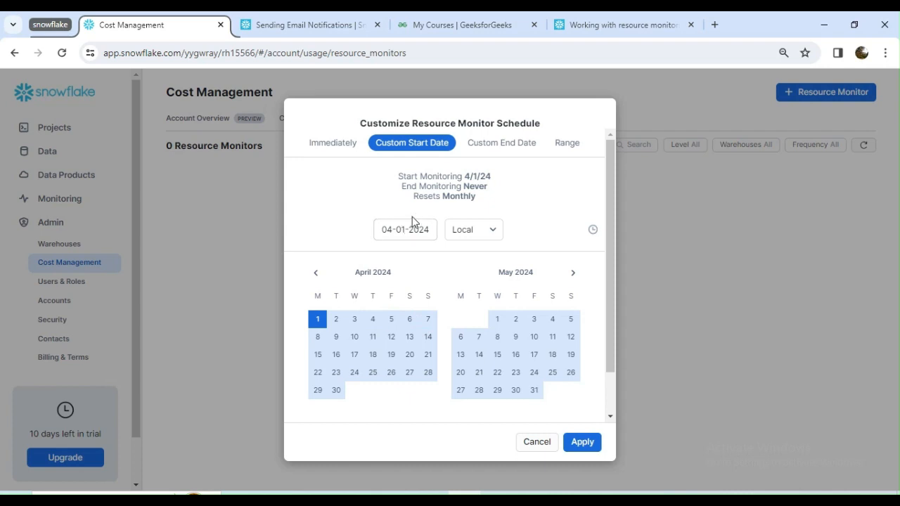
- Look through the custom end date and range schedule options, and apply the custom start date schedule
left_click(499, 144)
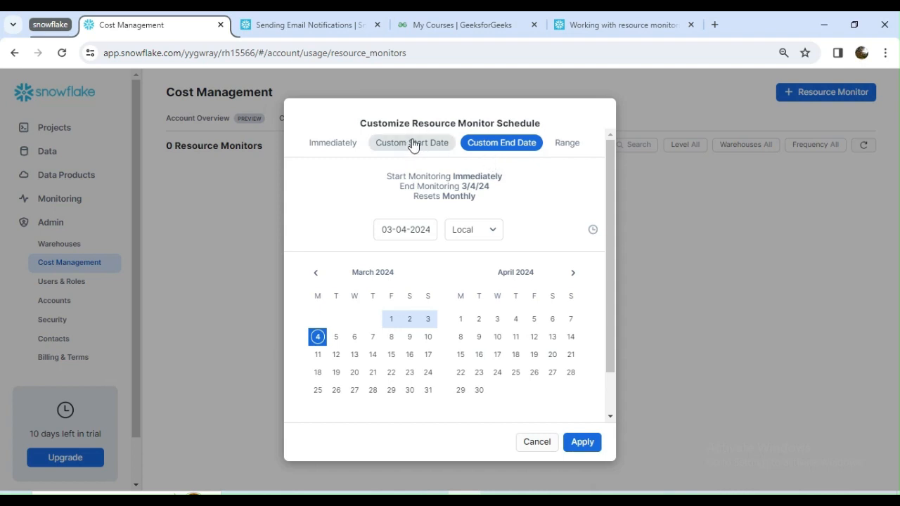
left_click(566, 145)
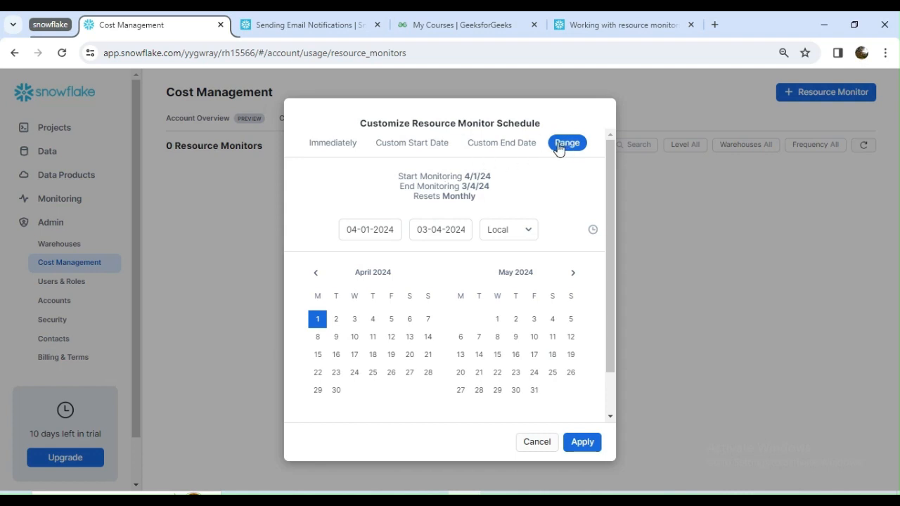
left_click(412, 145)
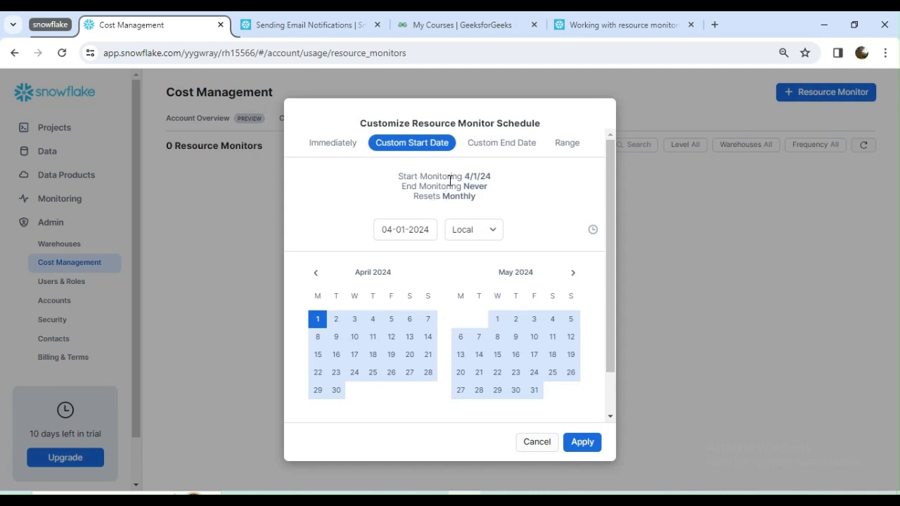
left_click(585, 442)
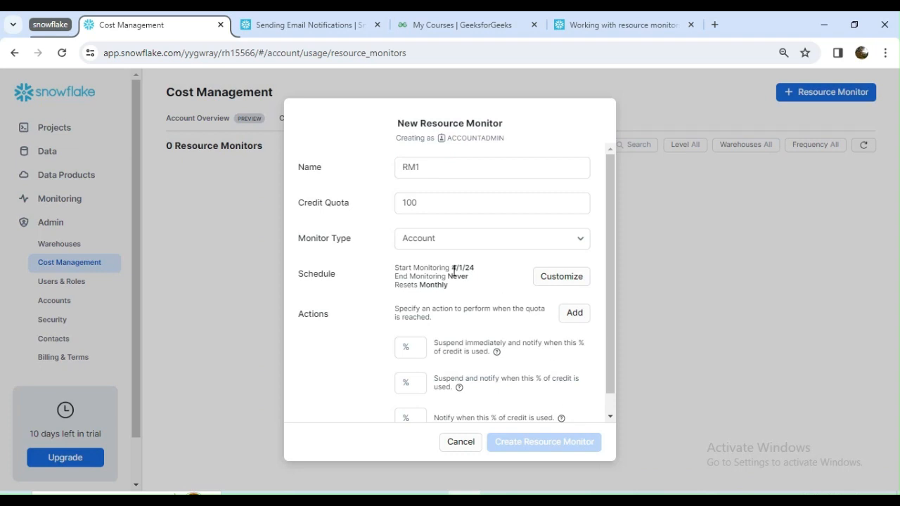
- Check the applied schedule, set RM1 to notify when 75% of credit is used, and read the suspend actions
left_click_drag(450, 269, 470, 266)
left_click_drag(416, 276, 474, 269)
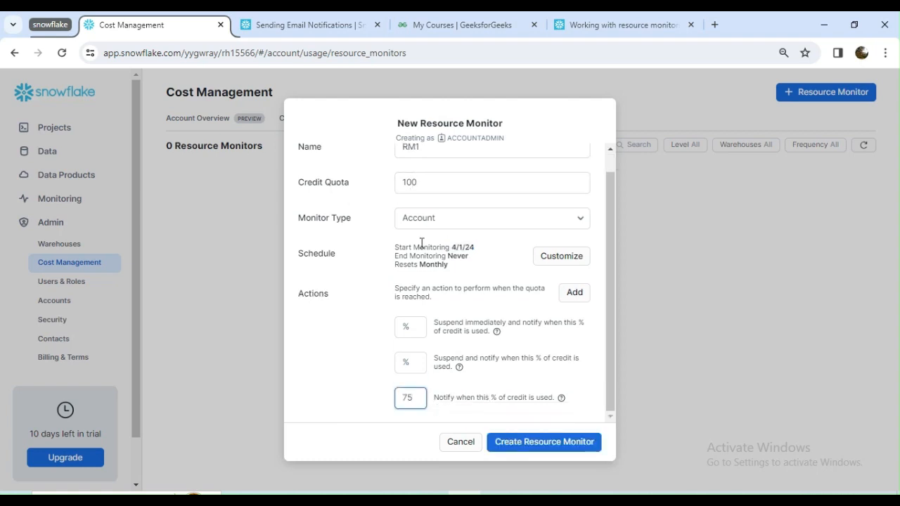
left_click_drag(416, 183, 392, 183)
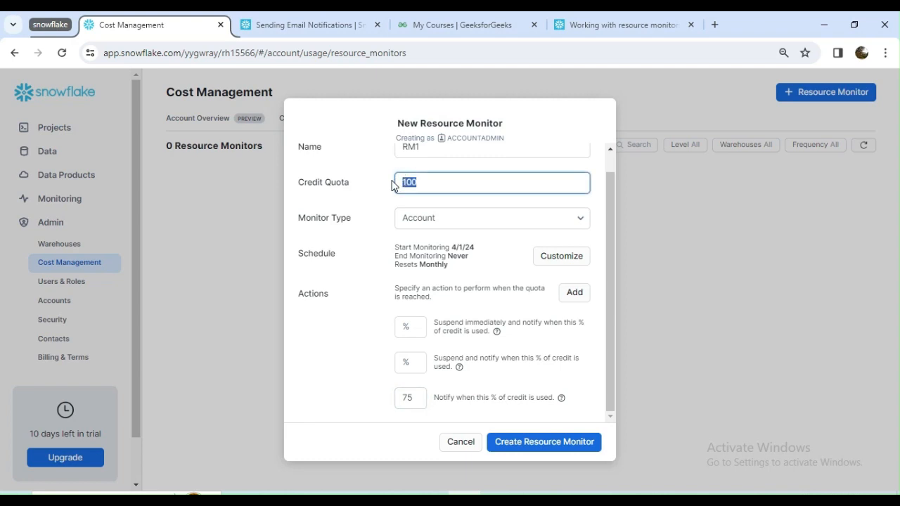
left_click(526, 379)
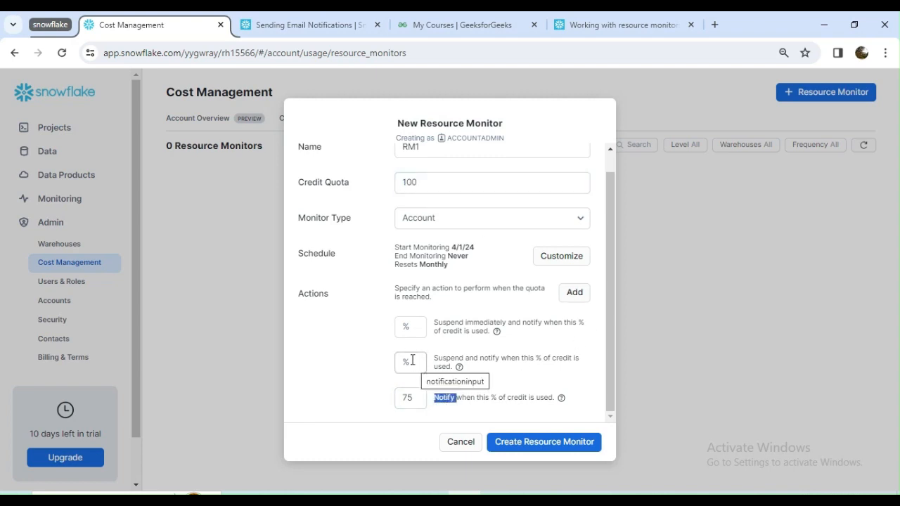
double_click(452, 359)
double_click(457, 324)
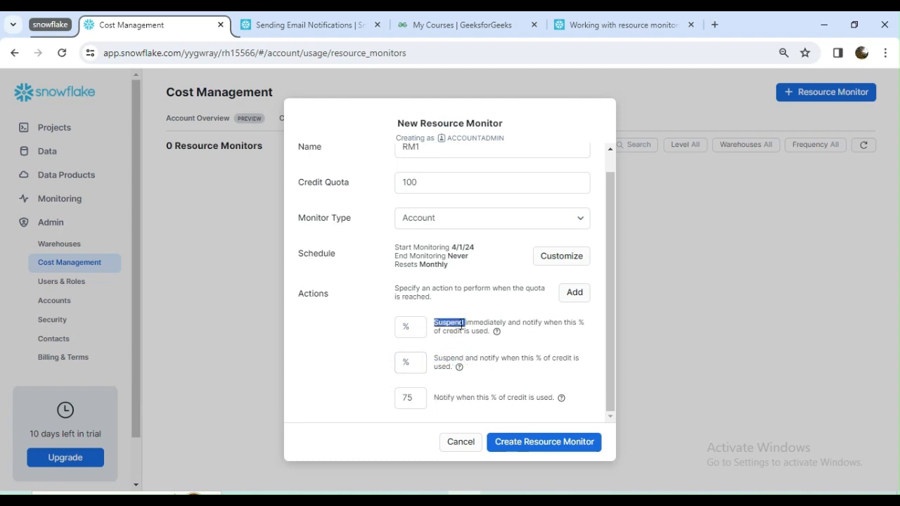
- Add a second notification action to RM1 at 90% of credit used
left_click(575, 293)
scroll(450, 365, "down", 1)
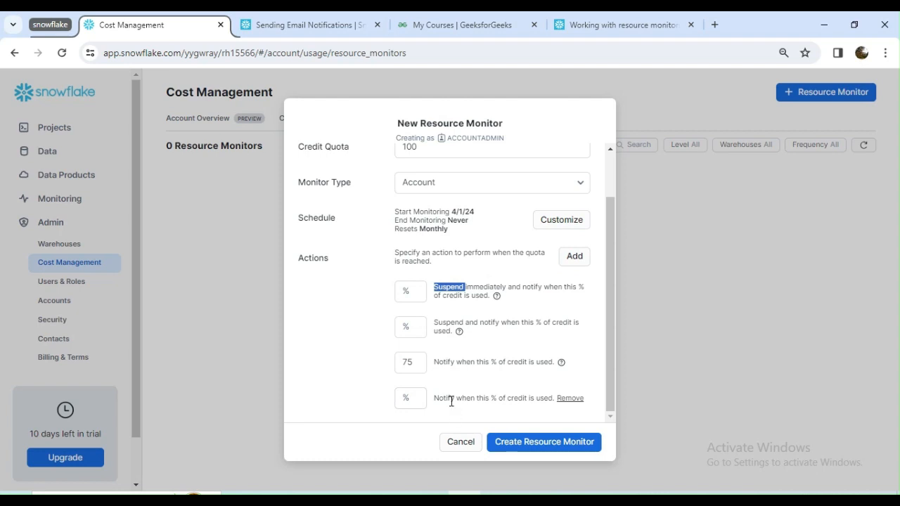
left_click(405, 397)
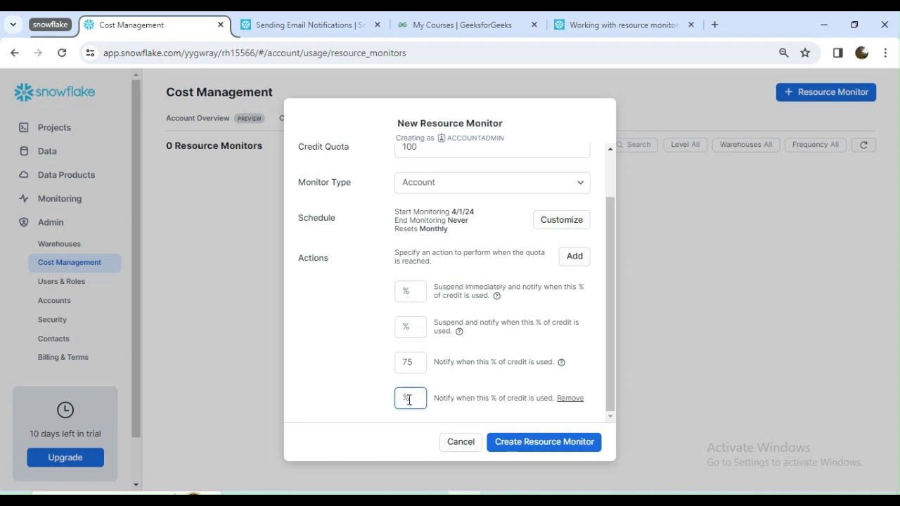
type("90")
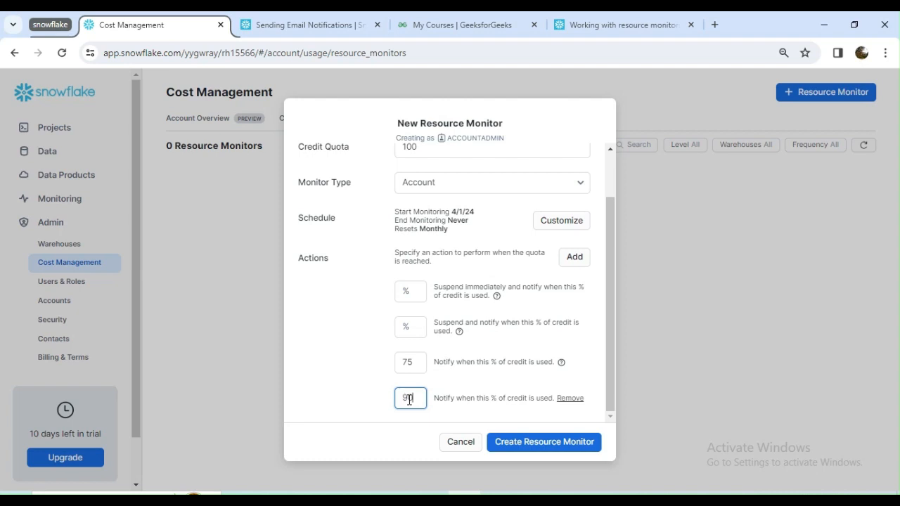
left_click(360, 352)
- Review RM1's schedule, quota and notification actions, and create the resource monitor
scroll(375, 373, "up", 2)
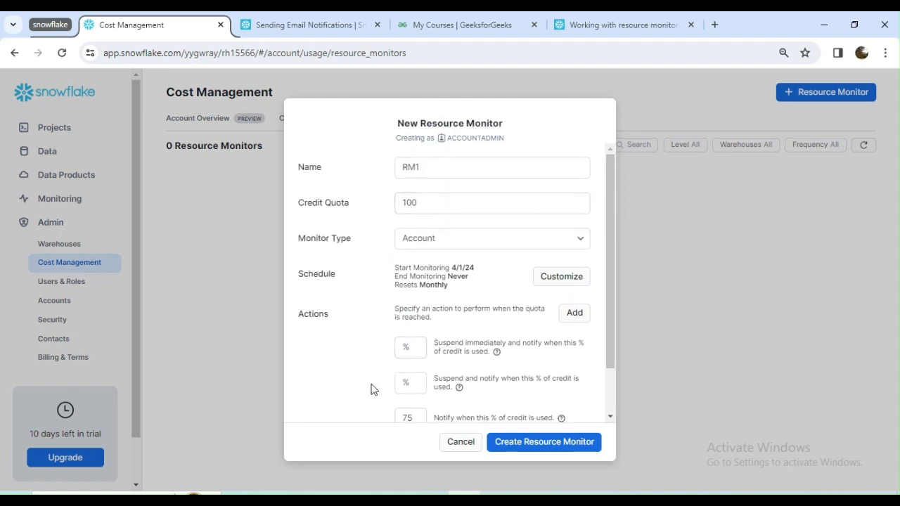
scroll(373, 388, "down", 2)
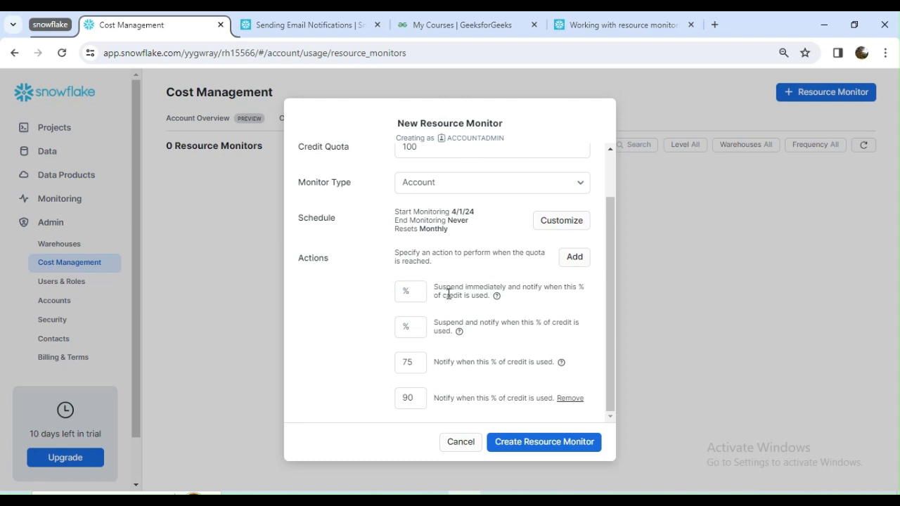
scroll(448, 291, "up", 1)
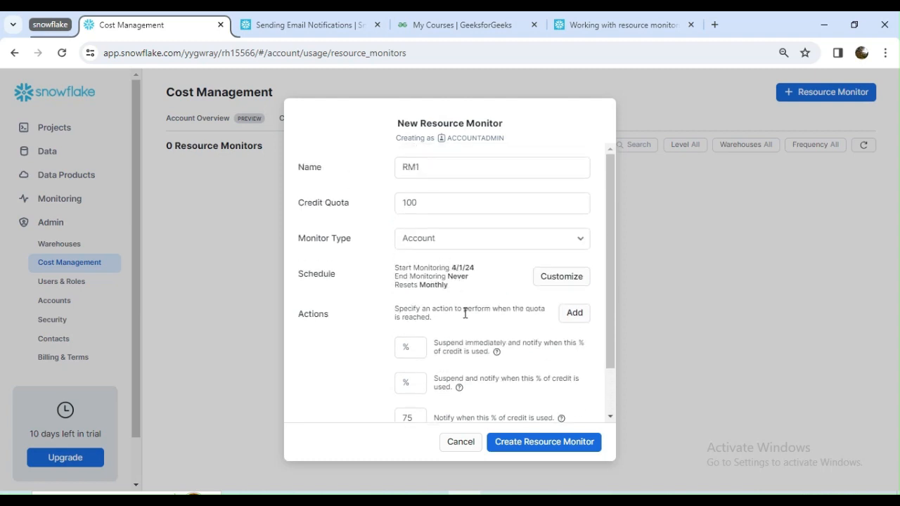
scroll(497, 345, "down", 1)
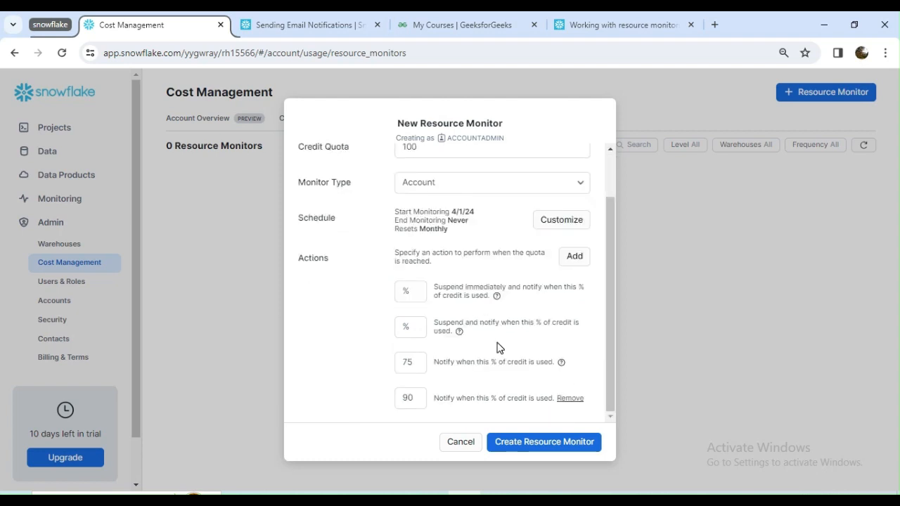
left_click(538, 451)
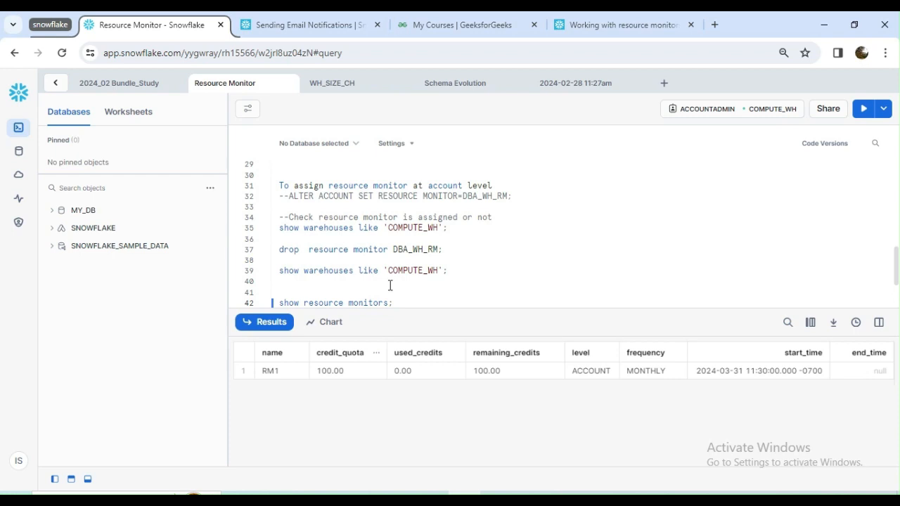
- List the resource monitors in the Resource Monitor worksheet to check RM1
left_click(864, 109)
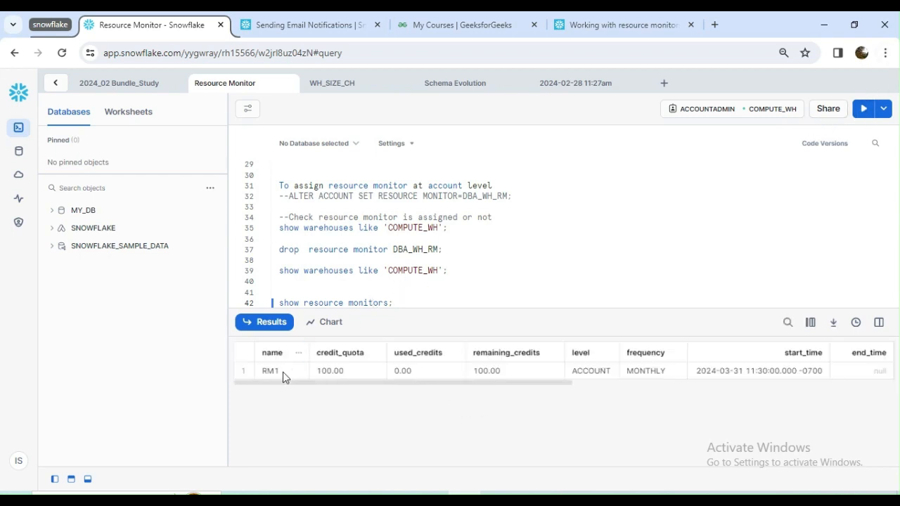
scroll(313, 289, "down", 2)
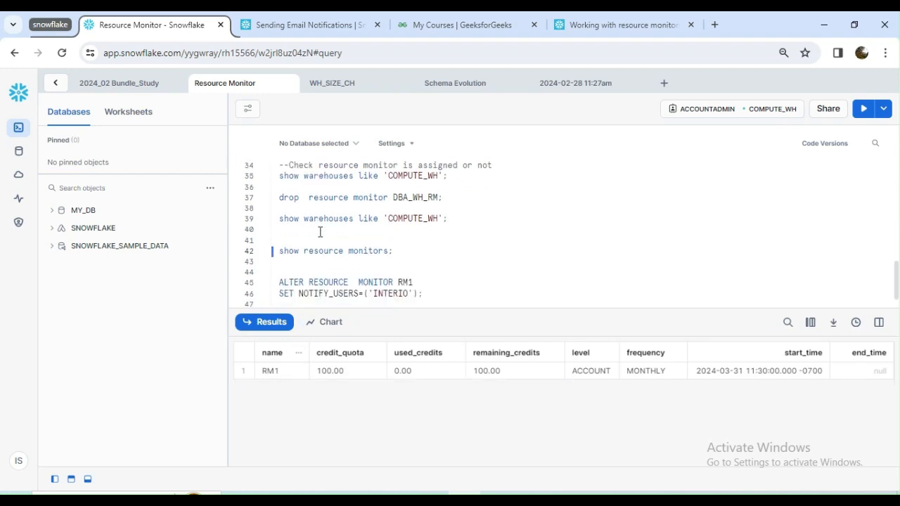
left_click(320, 258)
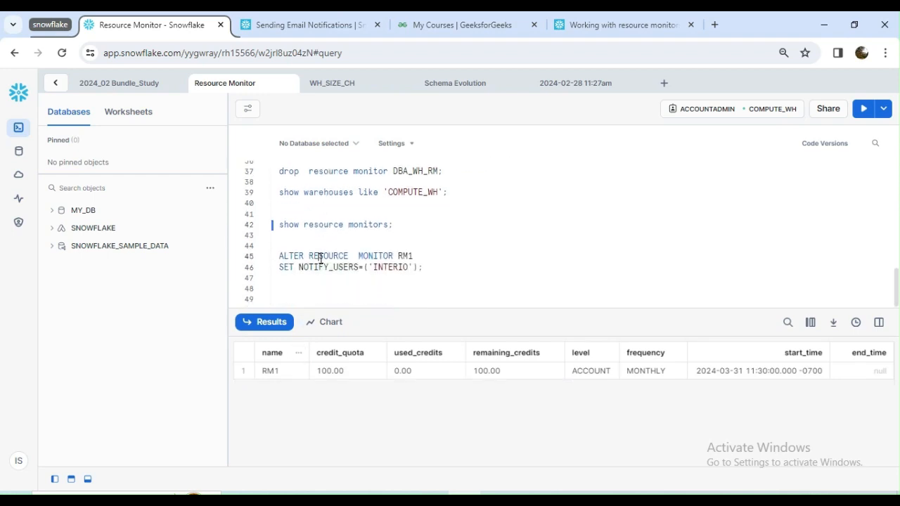
- Set the user to notify for RM1 by running the ALTER RESOURCE MONITOR statement with SET NOTIFY_USERS
double_click(394, 267)
left_click(412, 264)
double_click(391, 267)
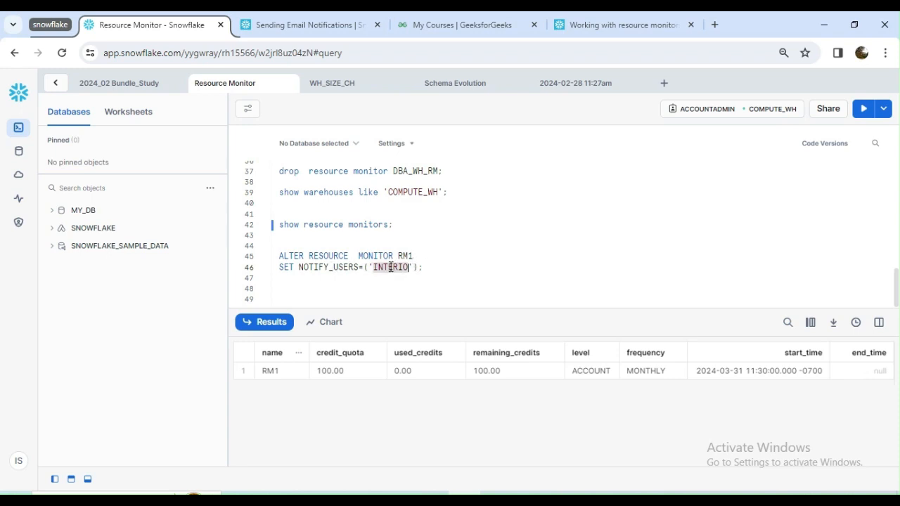
left_click(338, 267)
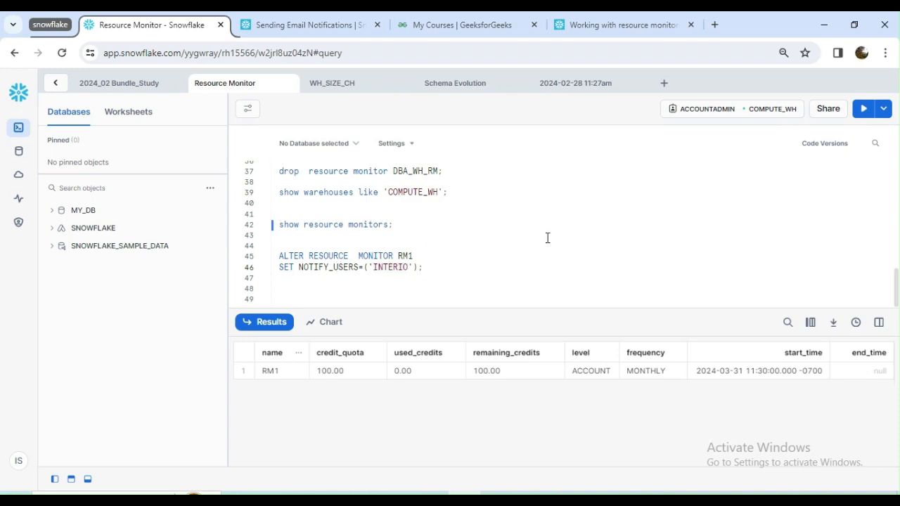
left_click(863, 108)
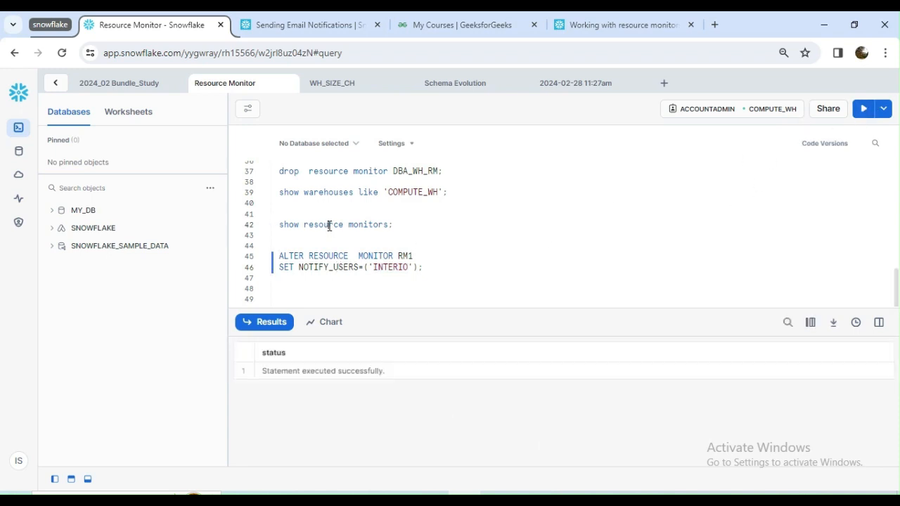
- List the resource monitors again and inspect RM1's level, frequency and notify_at columns
left_click(330, 225)
left_click(863, 108)
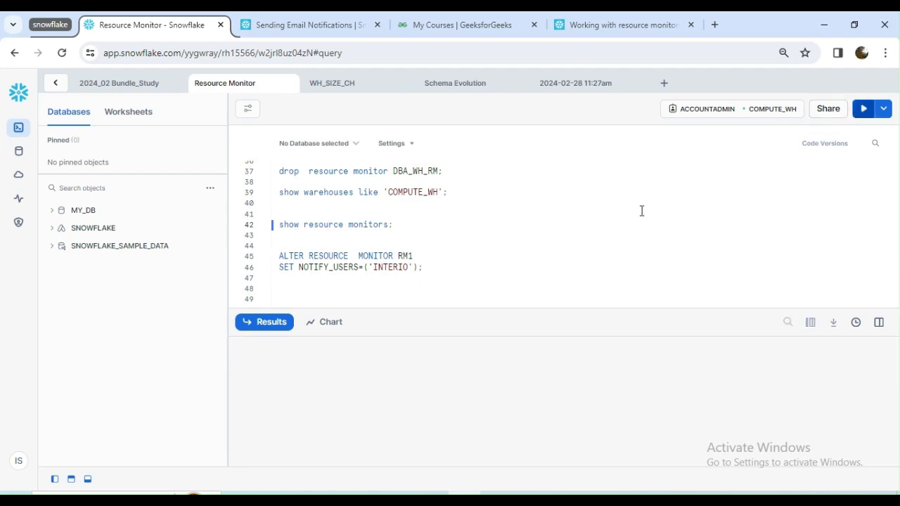
left_click_drag(305, 383, 500, 386)
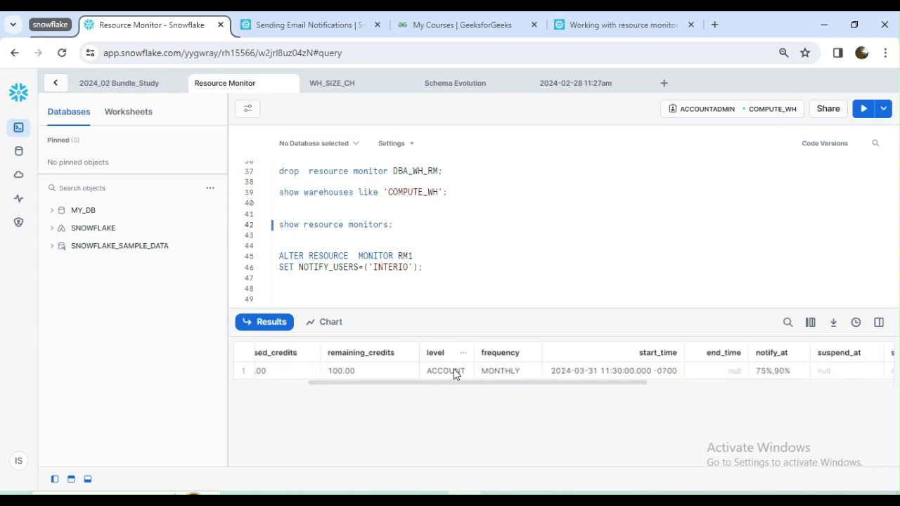
left_click_drag(431, 383, 310, 381)
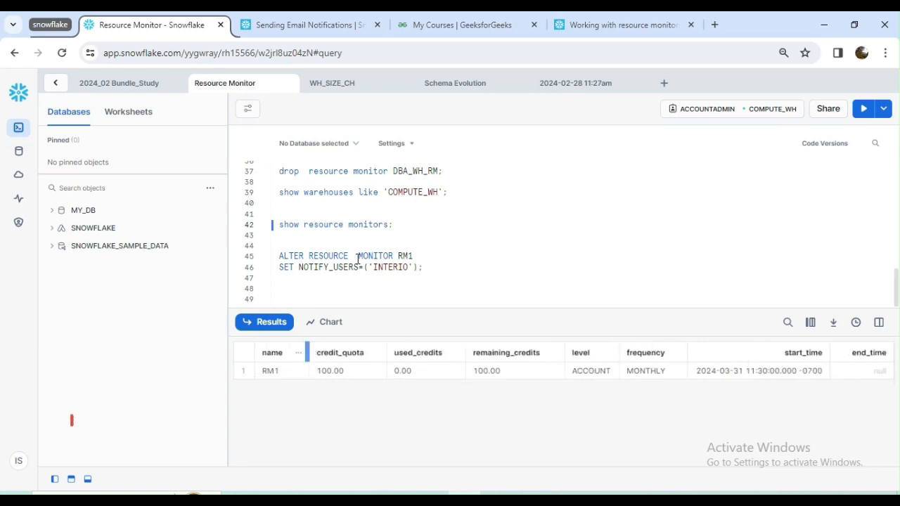